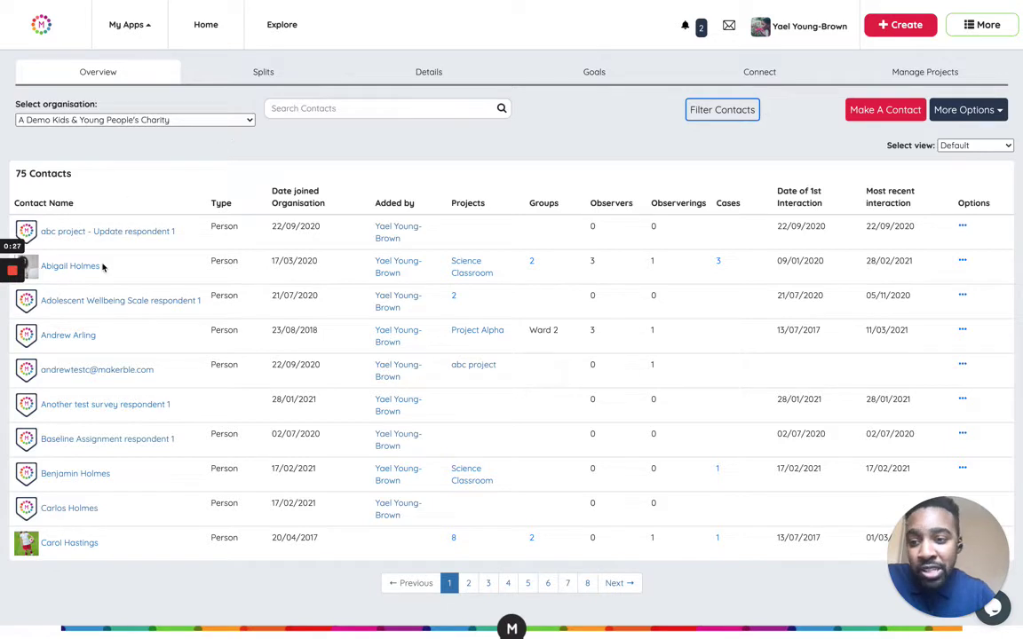
# Step: Examine the available contact filters, including Added By, Groups and the contact form fields, and close the filters without applying any
pyautogui.click(721, 113)
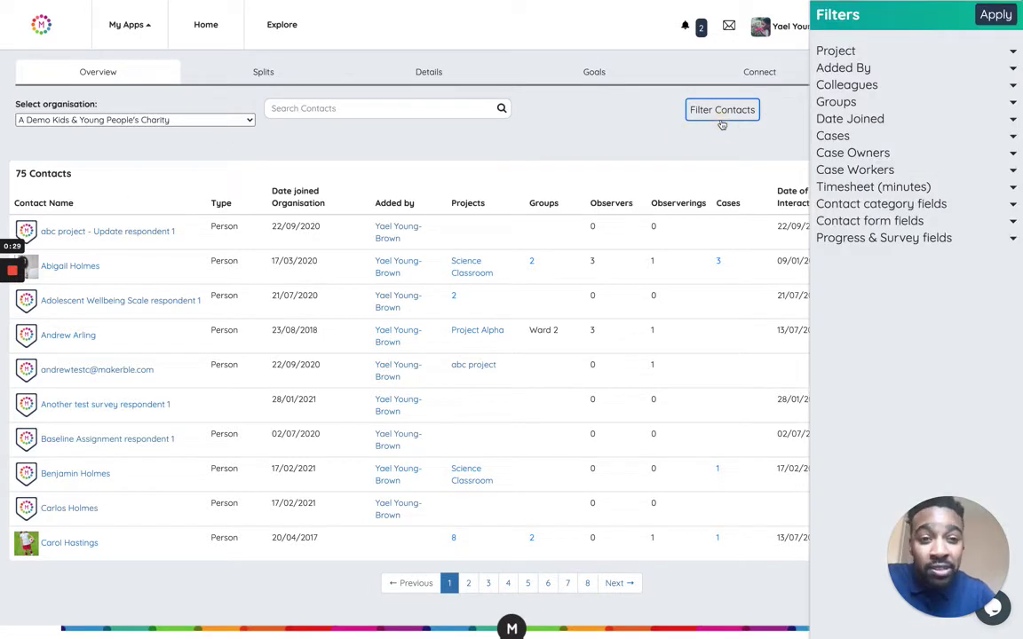
pyautogui.click(838, 71)
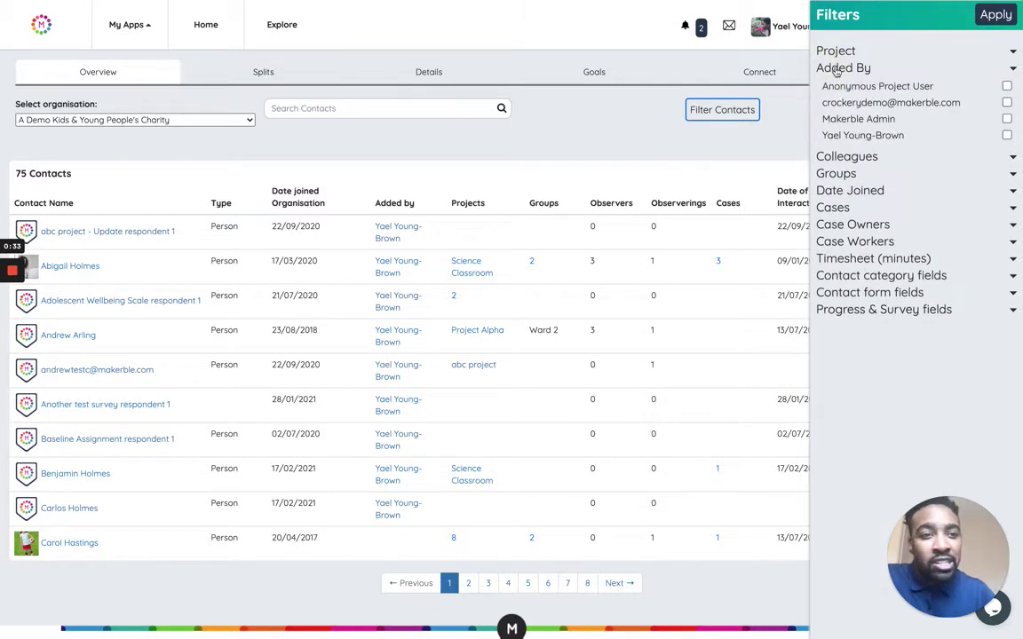
pyautogui.click(858, 68)
pyautogui.click(838, 102)
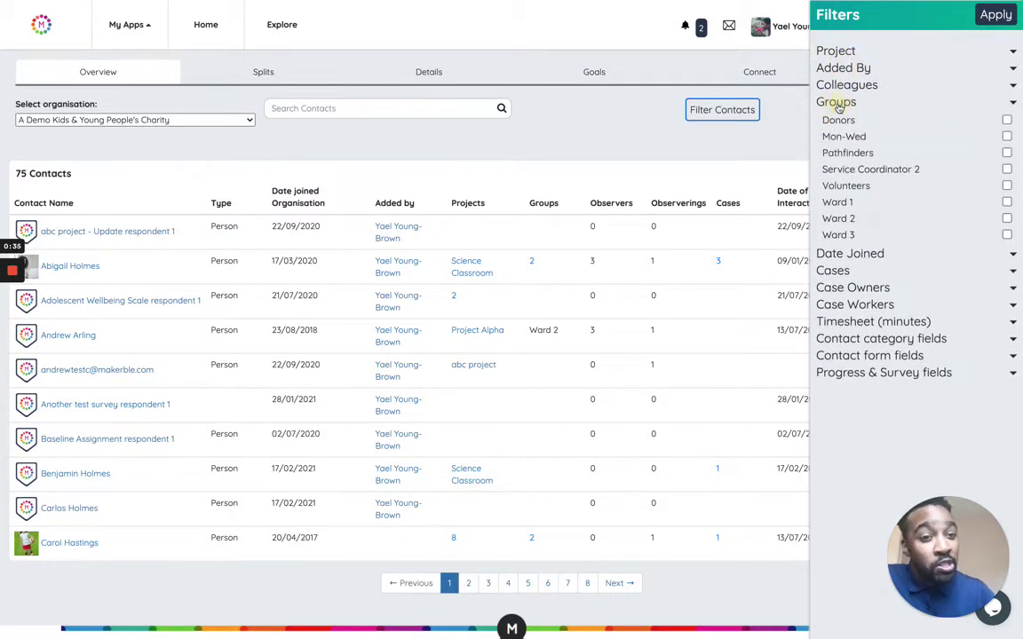
pyautogui.click(838, 102)
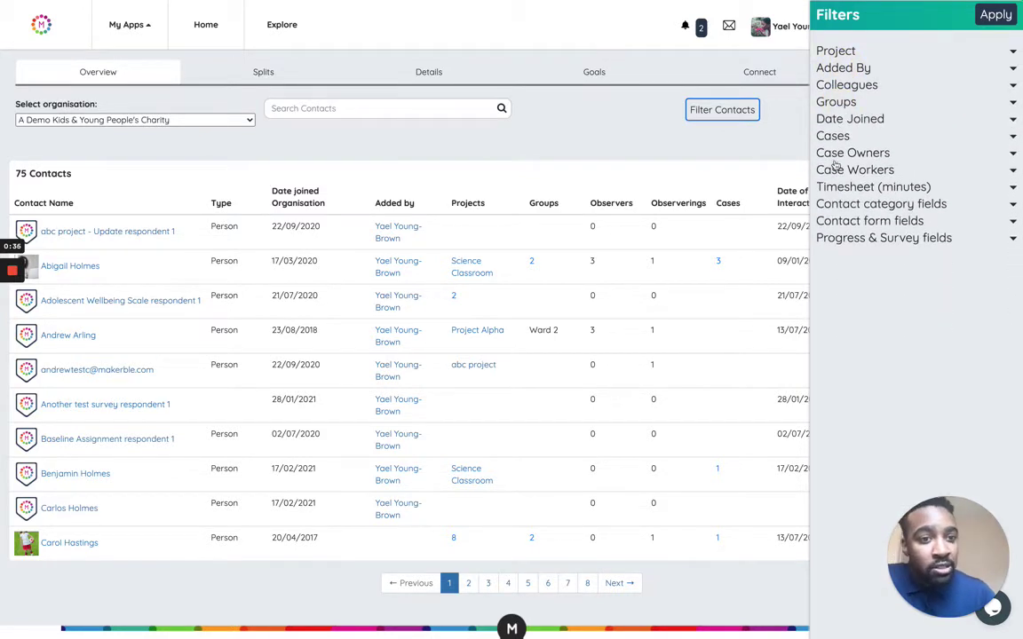
pyautogui.click(836, 51)
pyautogui.click(753, 49)
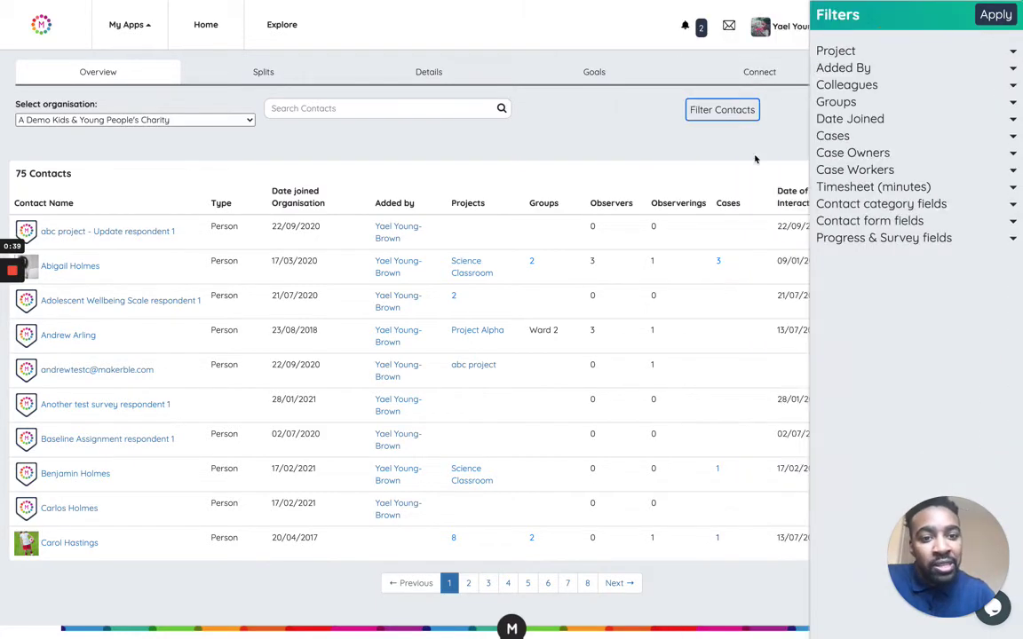
pyautogui.click(858, 222)
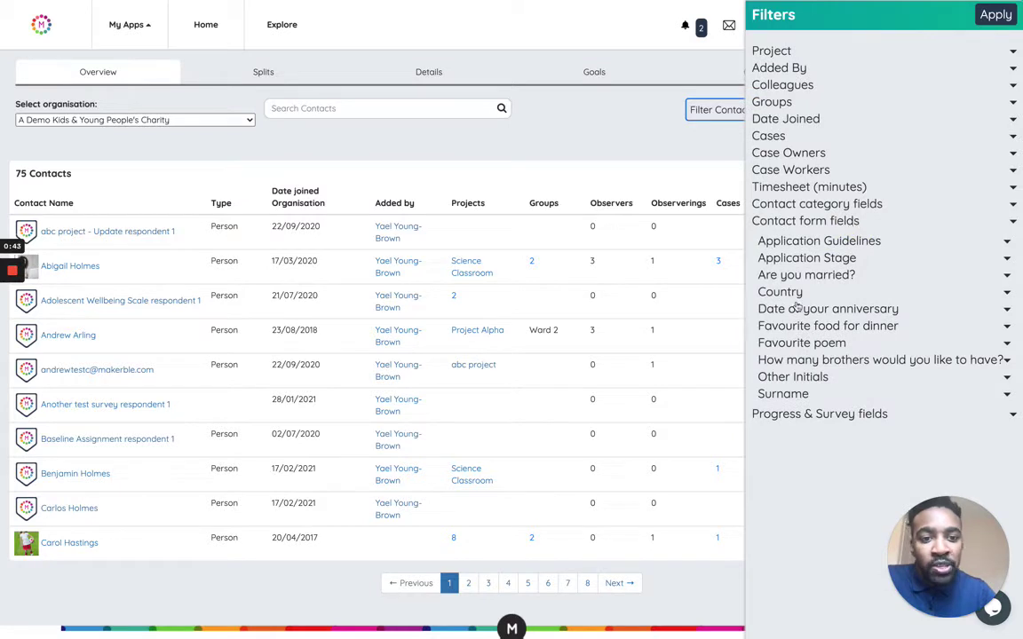
pyautogui.click(804, 221)
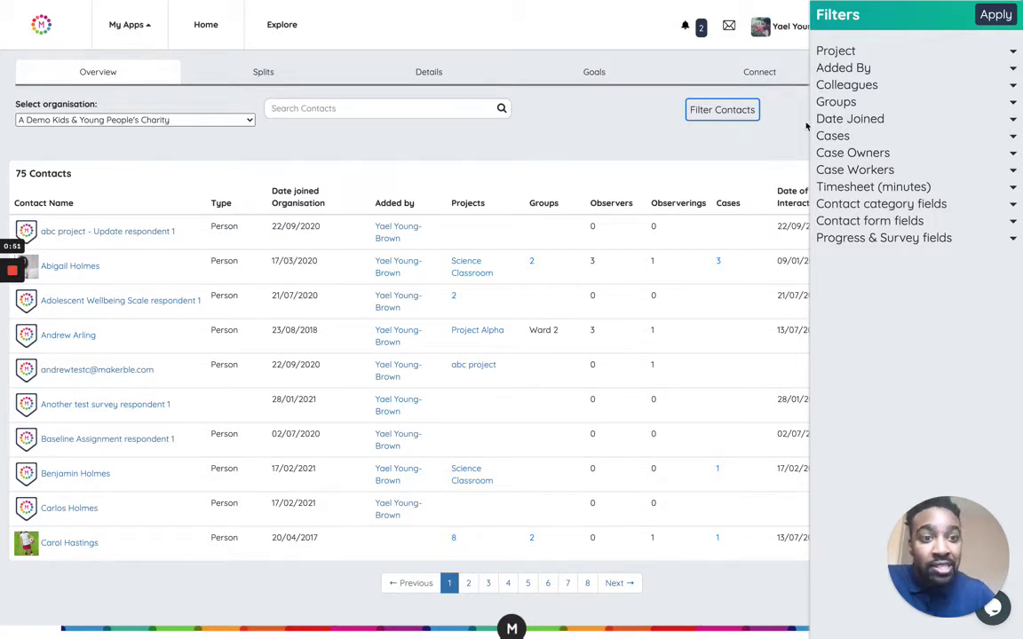
pyautogui.click(651, 145)
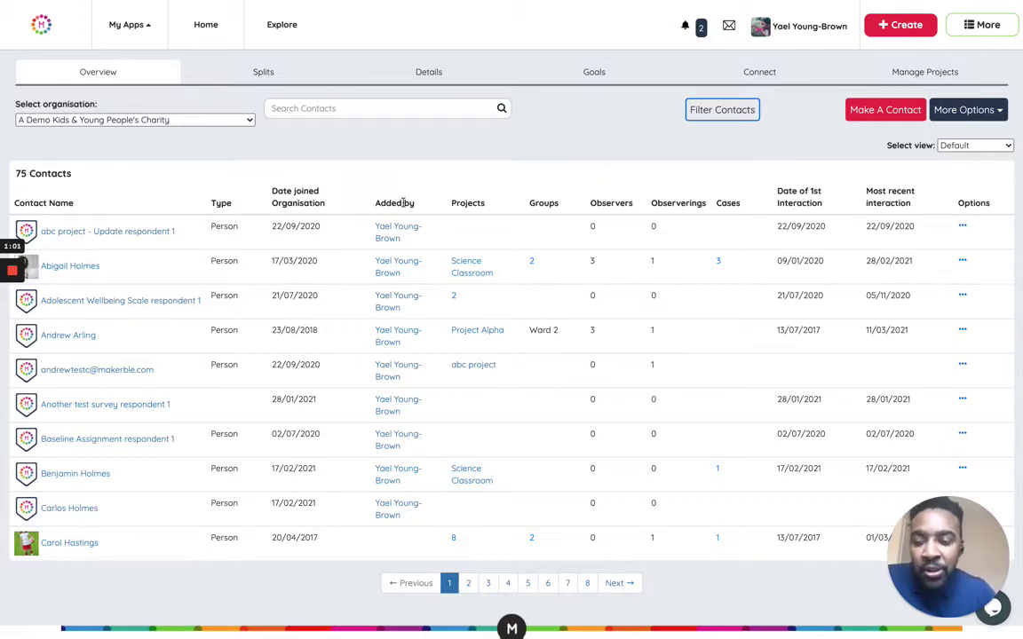
# Step: Search the organisation's contacts by the contact's first name and open the matching profile
pyautogui.click(315, 109)
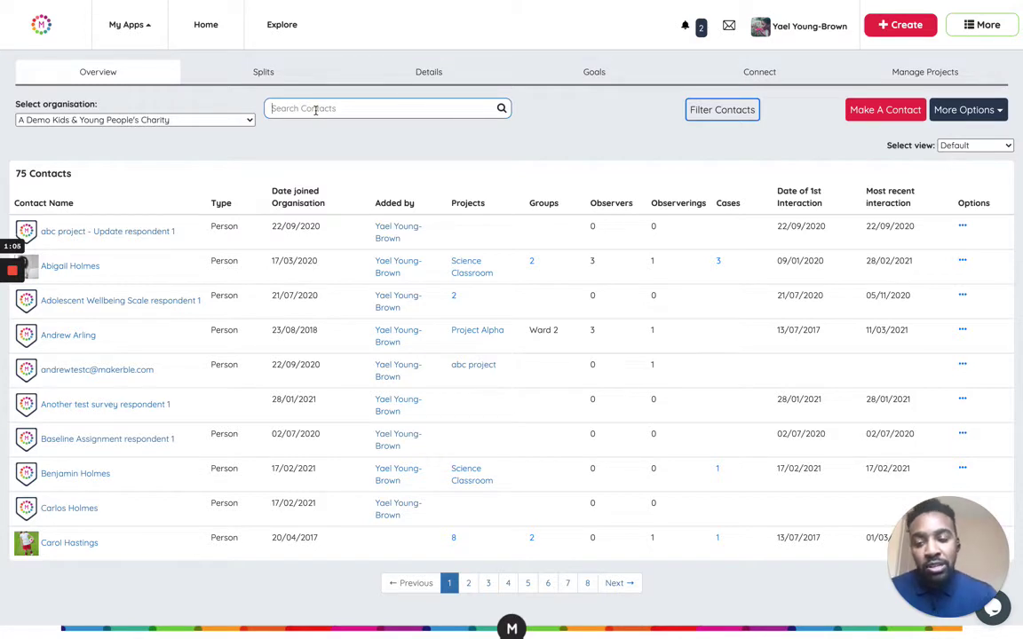
pyautogui.write('caroline')
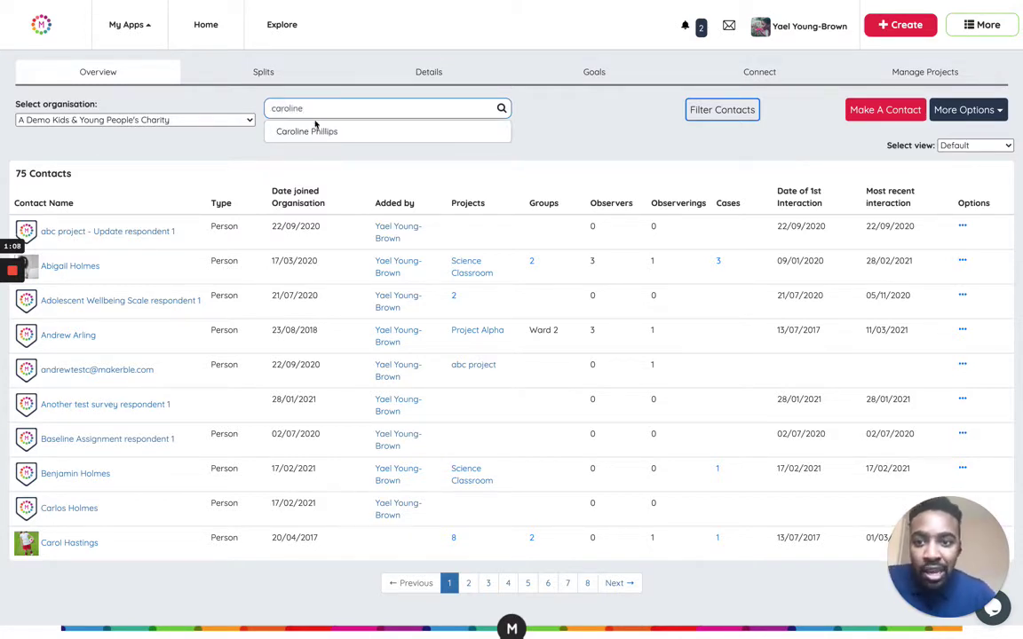
pyautogui.click(309, 131)
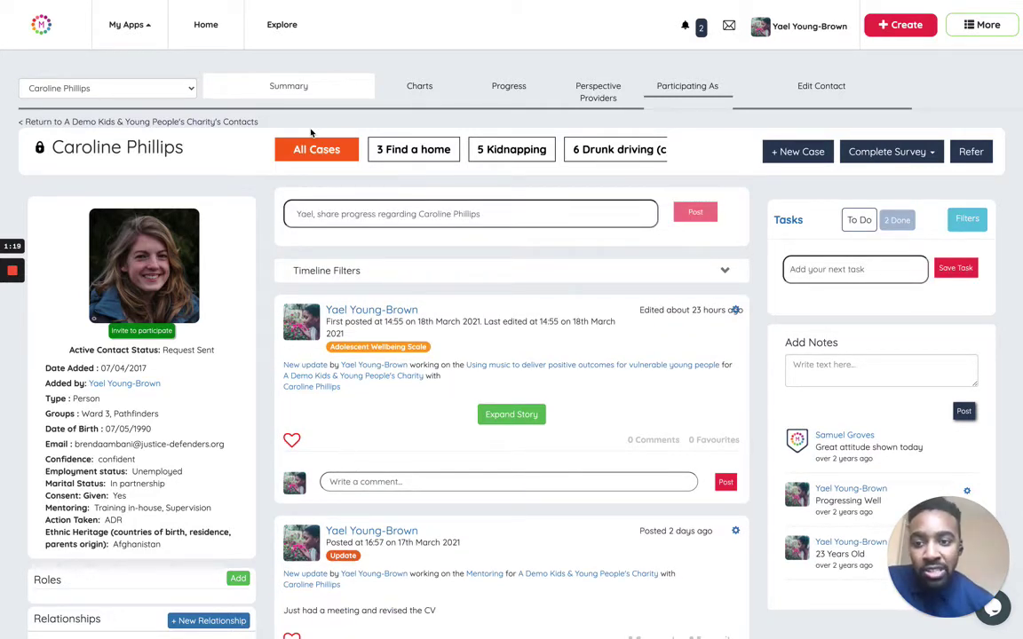
# Step: Review the contact's profile details, roles, relationships, goals, projects, team and files on the summary page
pyautogui.scroll(-1, 224, 296)
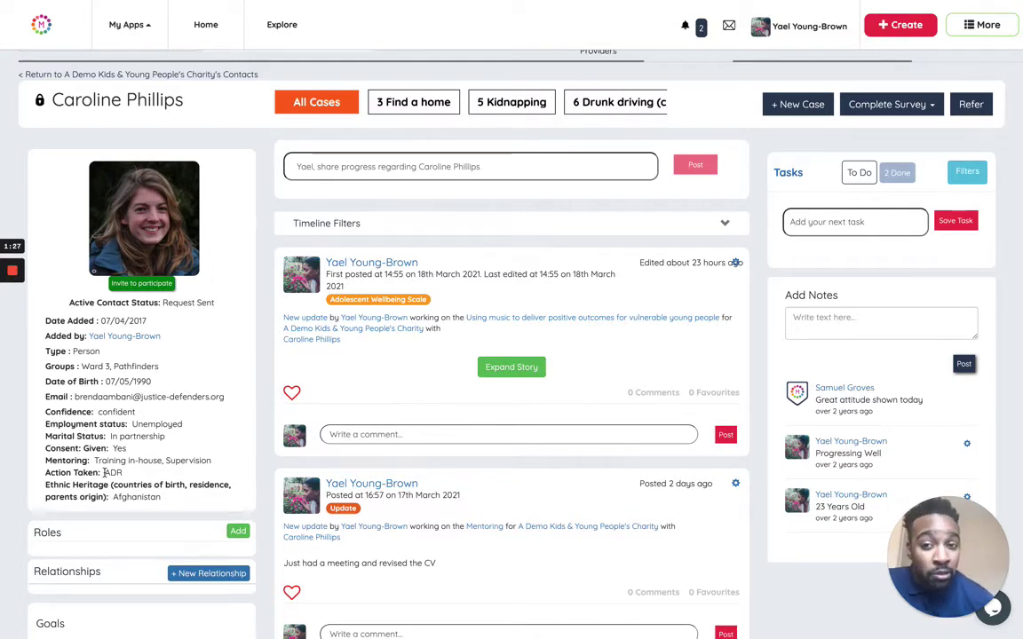
pyautogui.scroll(-3, 105, 473)
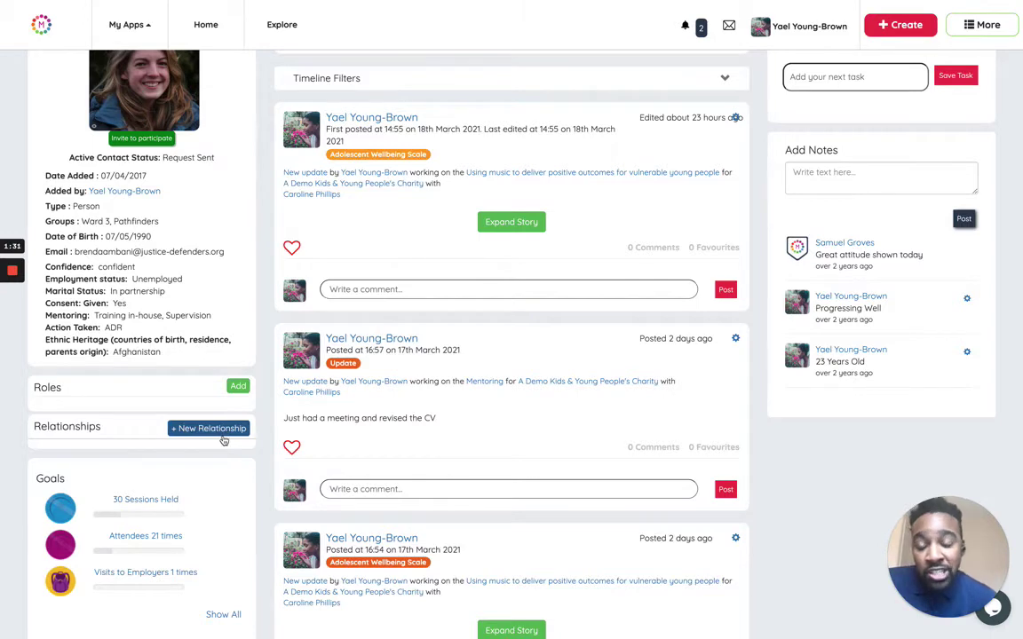
pyautogui.scroll(2, 224, 441)
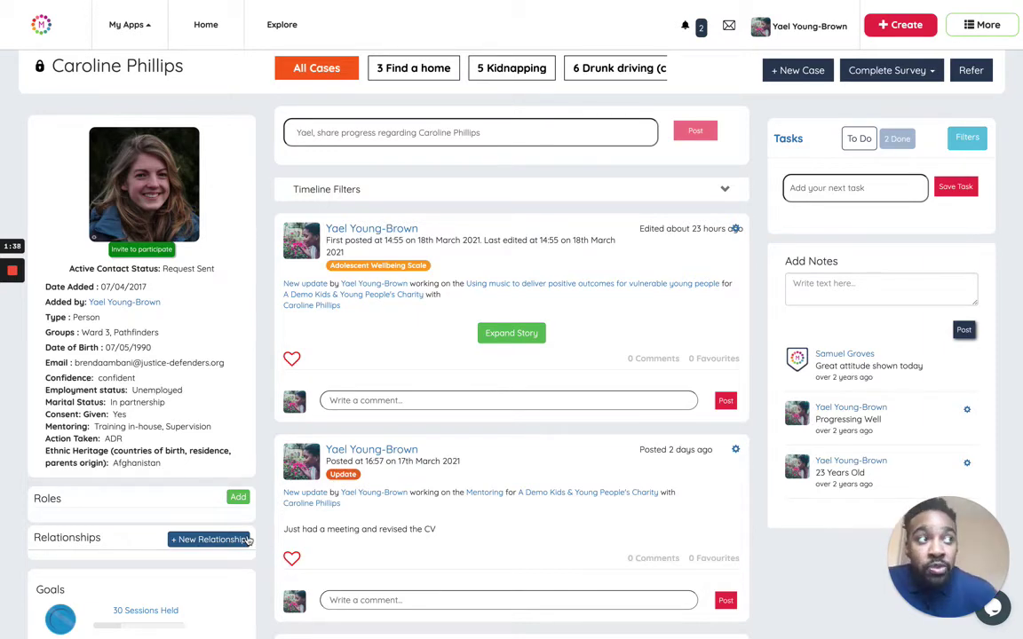
pyautogui.scroll(-2, 249, 540)
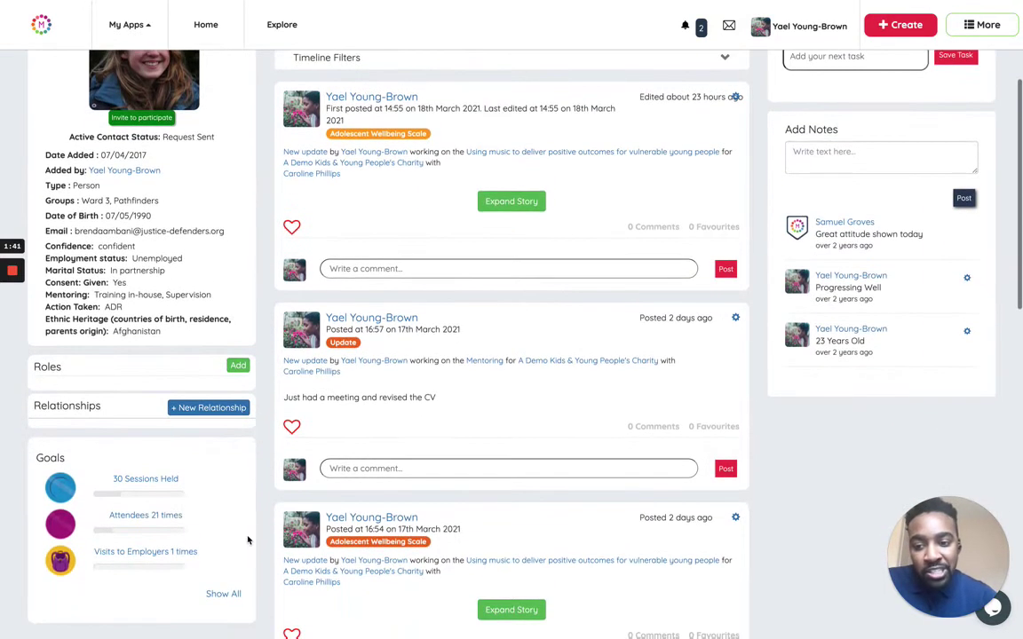
pyautogui.scroll(-1, 248, 540)
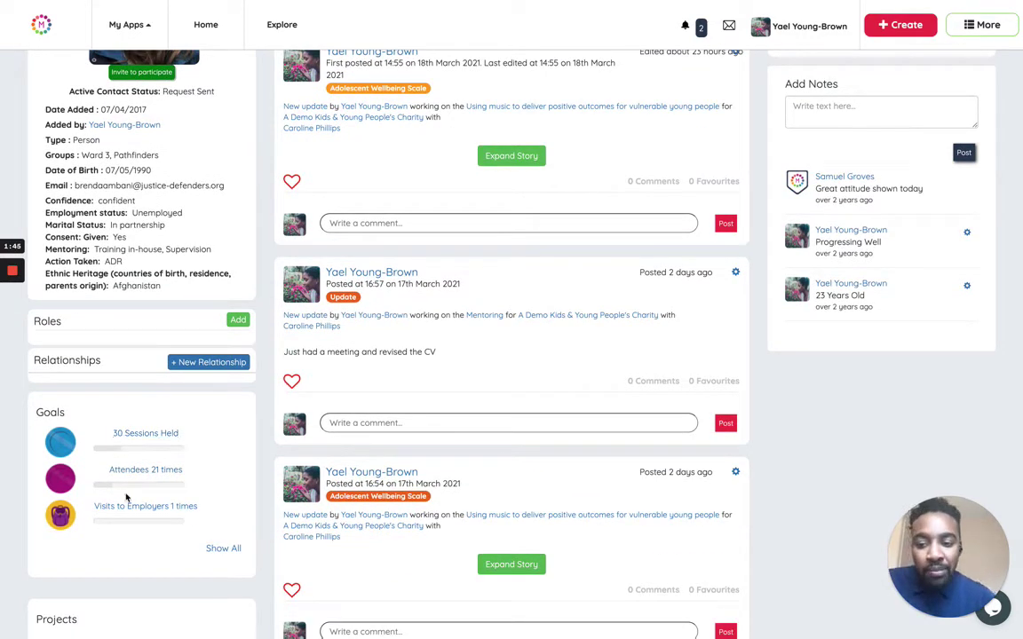
pyautogui.scroll(-1, 127, 498)
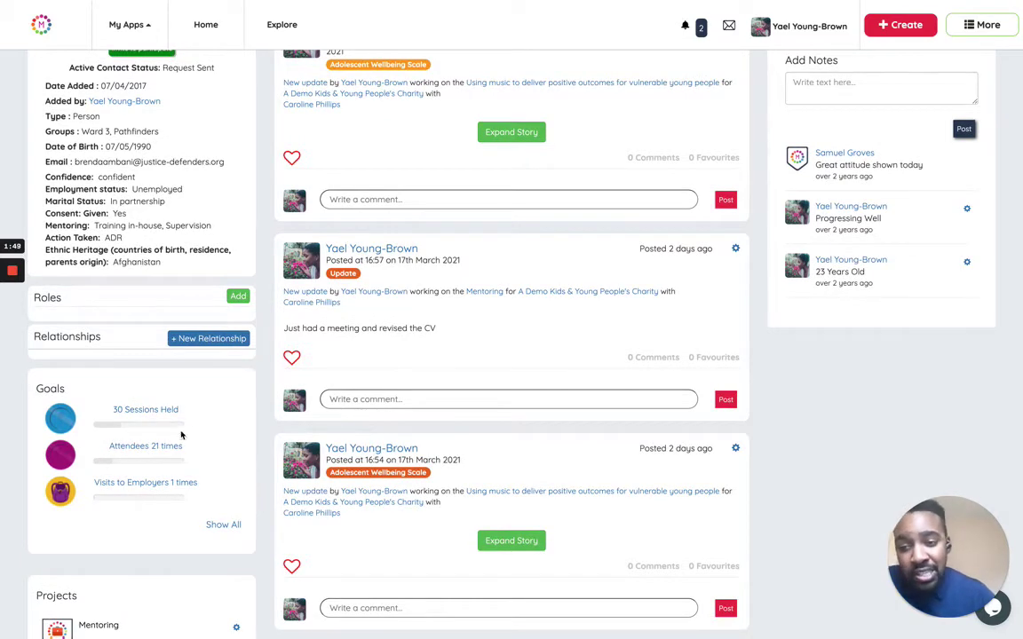
pyautogui.scroll(-2, 181, 434)
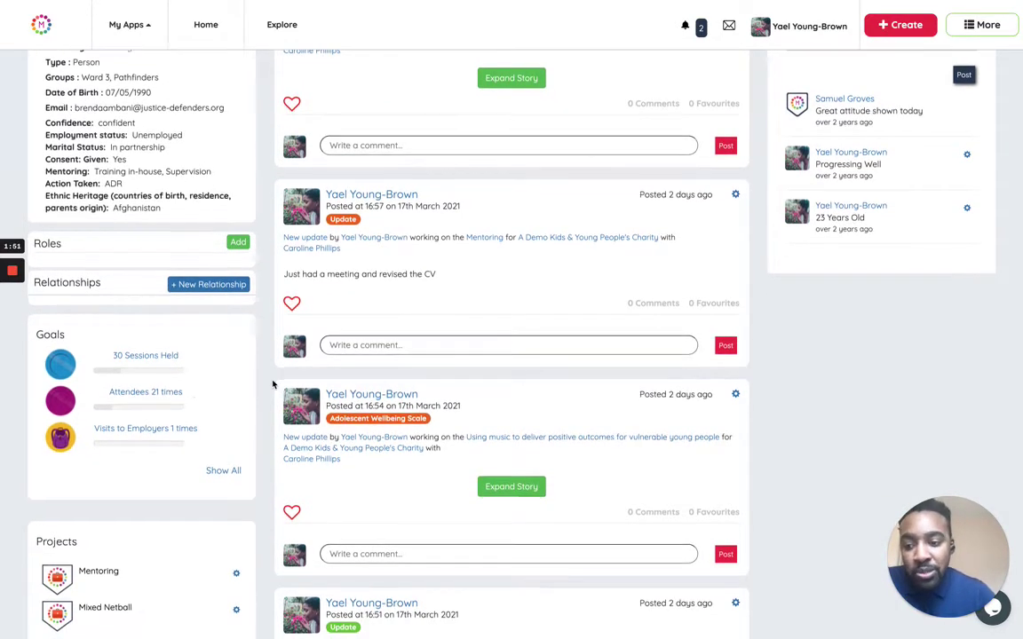
pyautogui.scroll(-3, 217, 399)
pyautogui.scroll(-1, 189, 433)
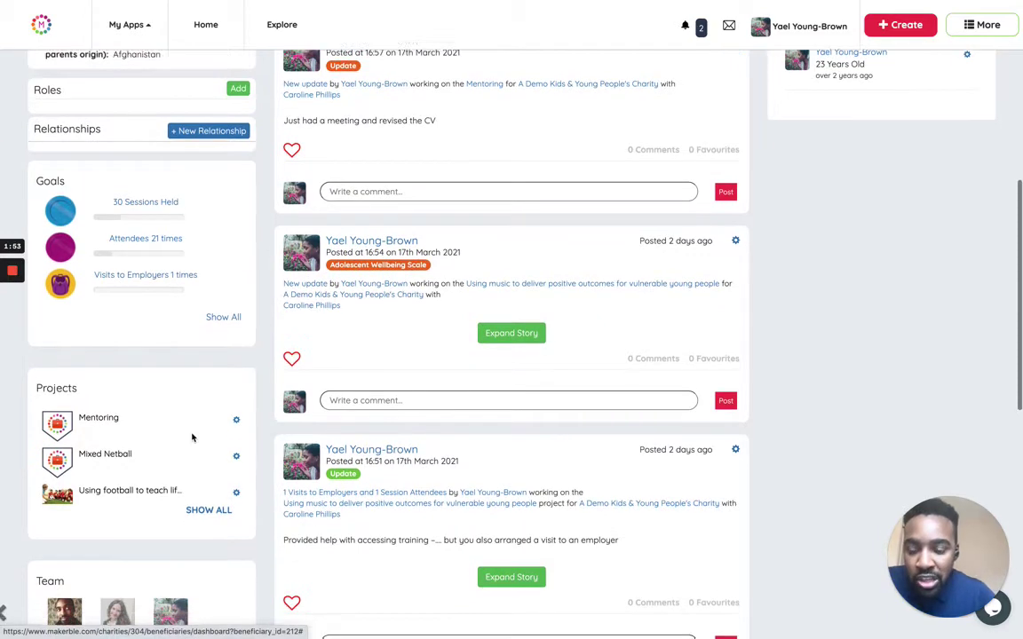
pyautogui.scroll(-3, 191, 437)
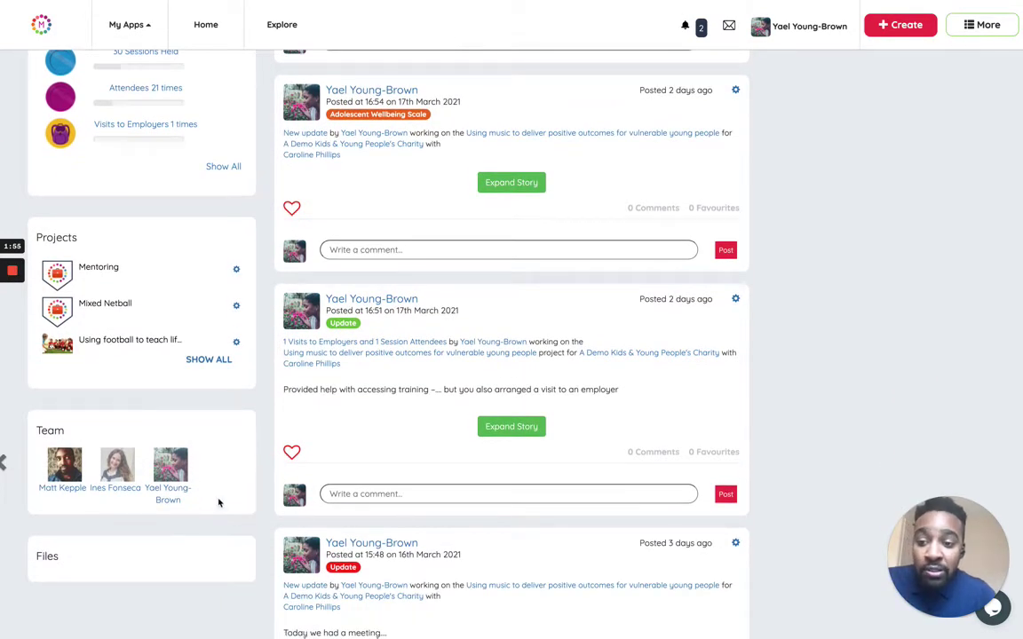
pyautogui.scroll(10, 265, 449)
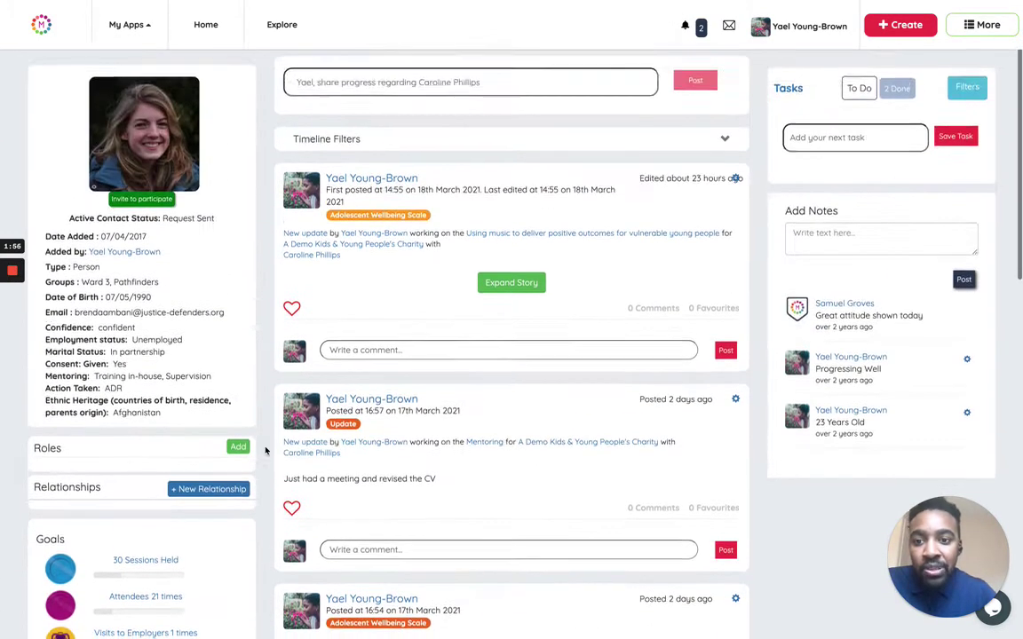
pyautogui.scroll(-11, 267, 449)
pyautogui.scroll(2, 200, 507)
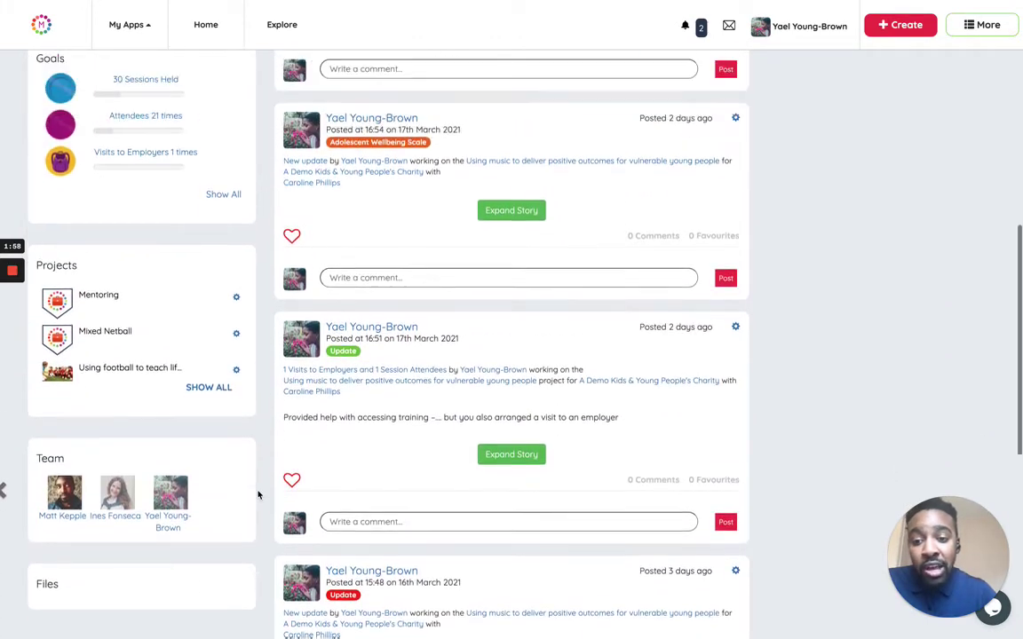
pyautogui.scroll(10, 259, 495)
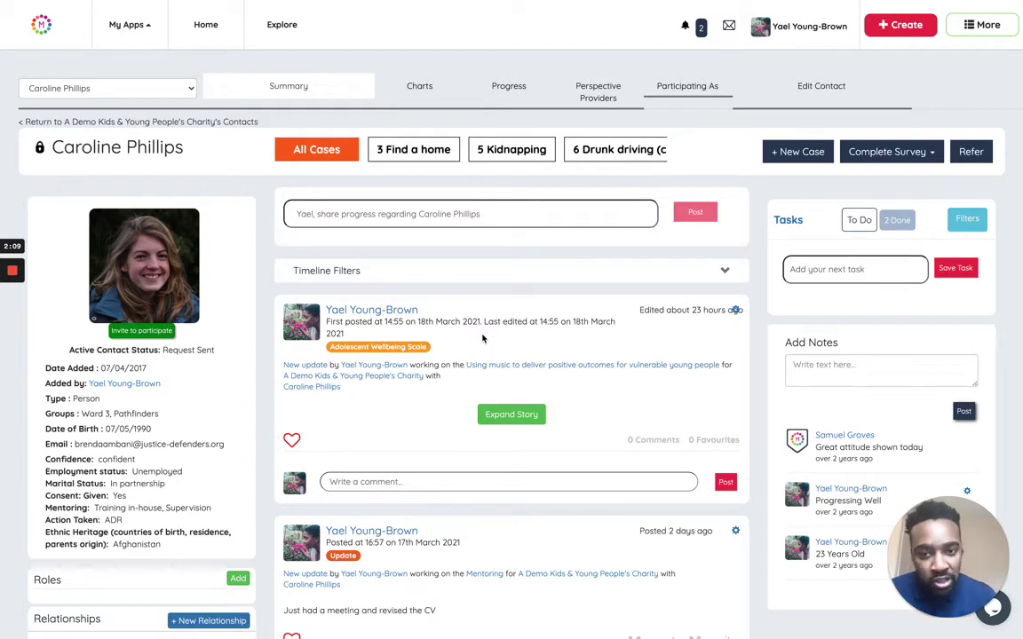
# Step: Examine the contact's timeline of updates, expanding the newest Adolescent Wellbeing Scale story to read its answers
pyautogui.scroll(-3, 484, 338)
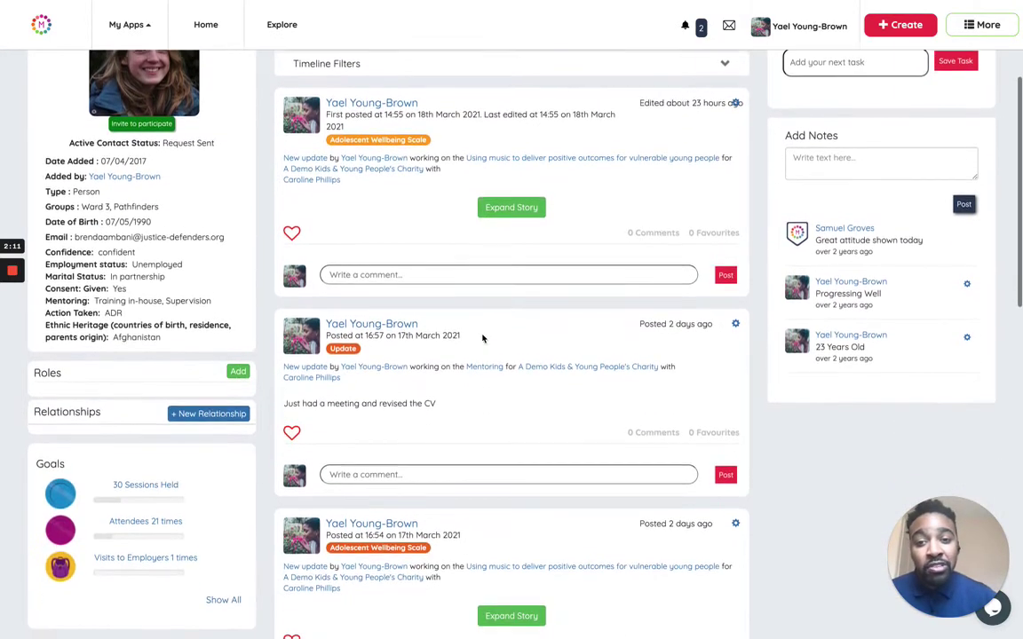
pyautogui.scroll(1, 483, 338)
pyautogui.scroll(2, 483, 339)
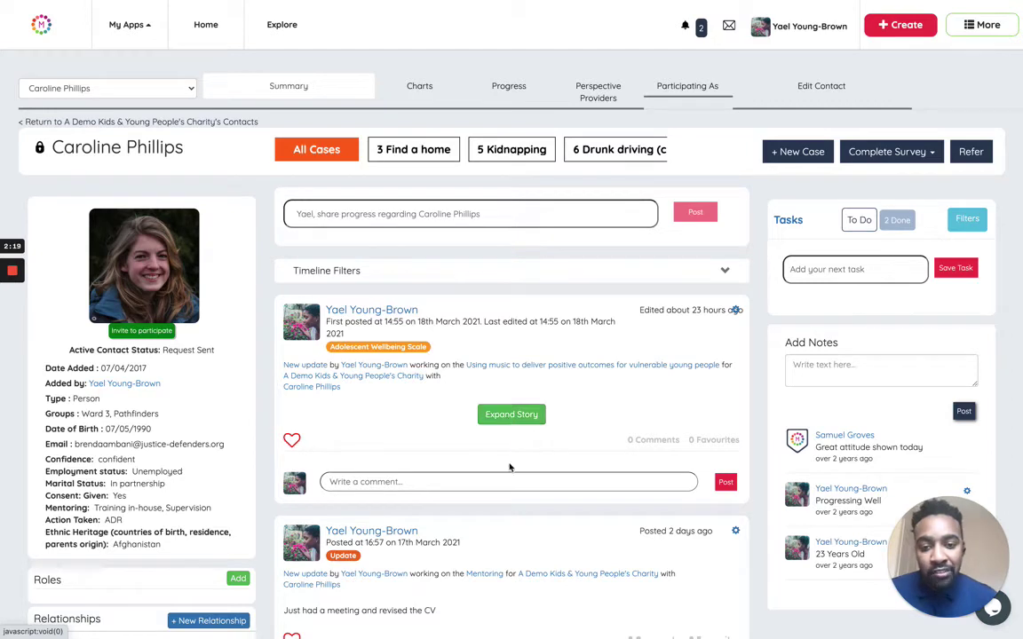
pyautogui.click(510, 415)
pyautogui.scroll(-6, 511, 413)
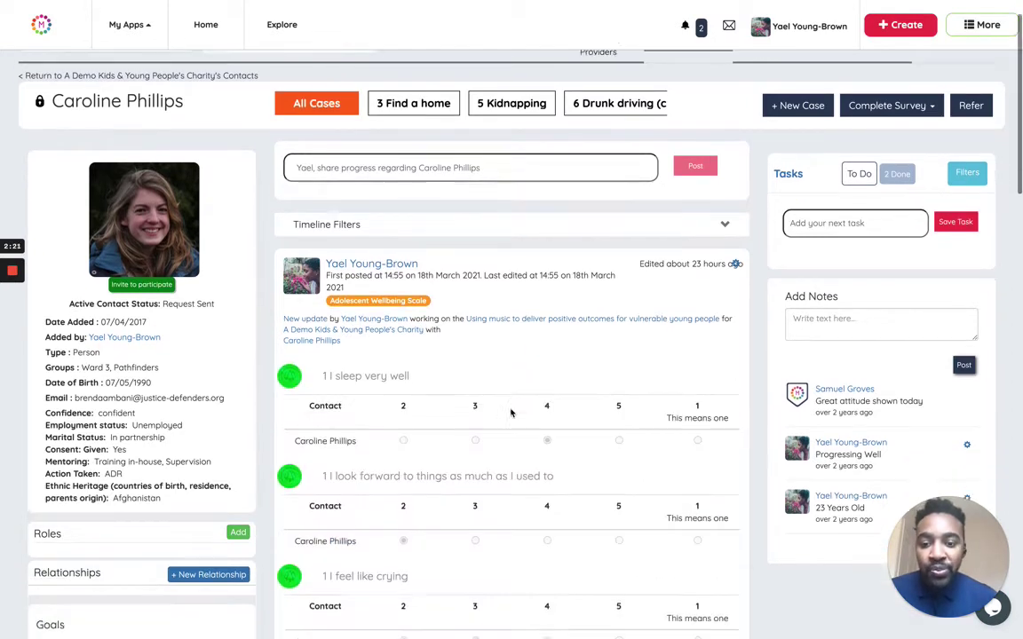
pyautogui.scroll(-4, 511, 413)
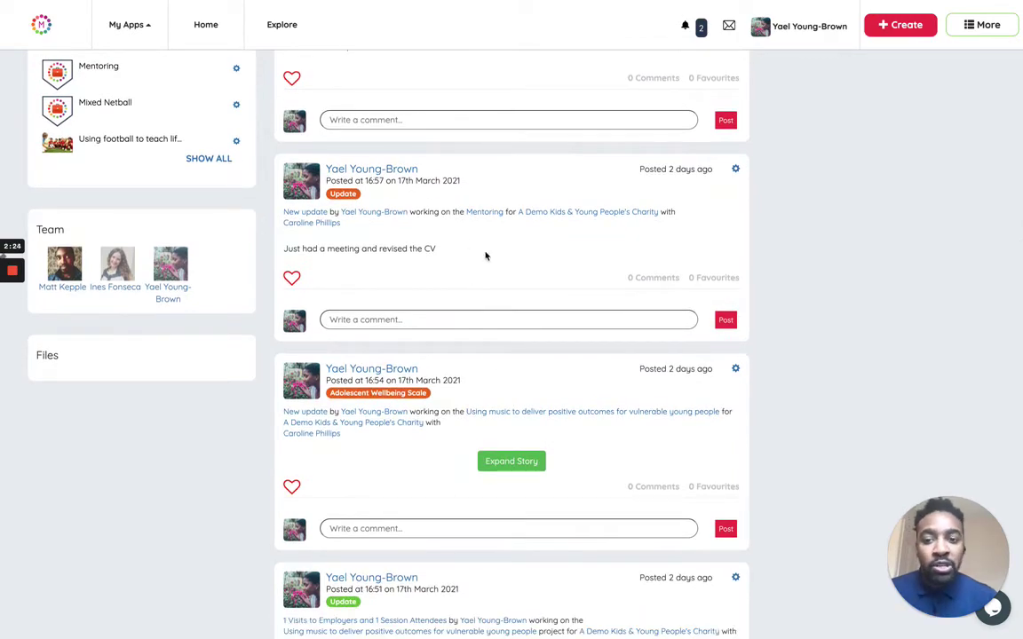
pyautogui.scroll(-4, 484, 256)
pyautogui.scroll(-4, 495, 361)
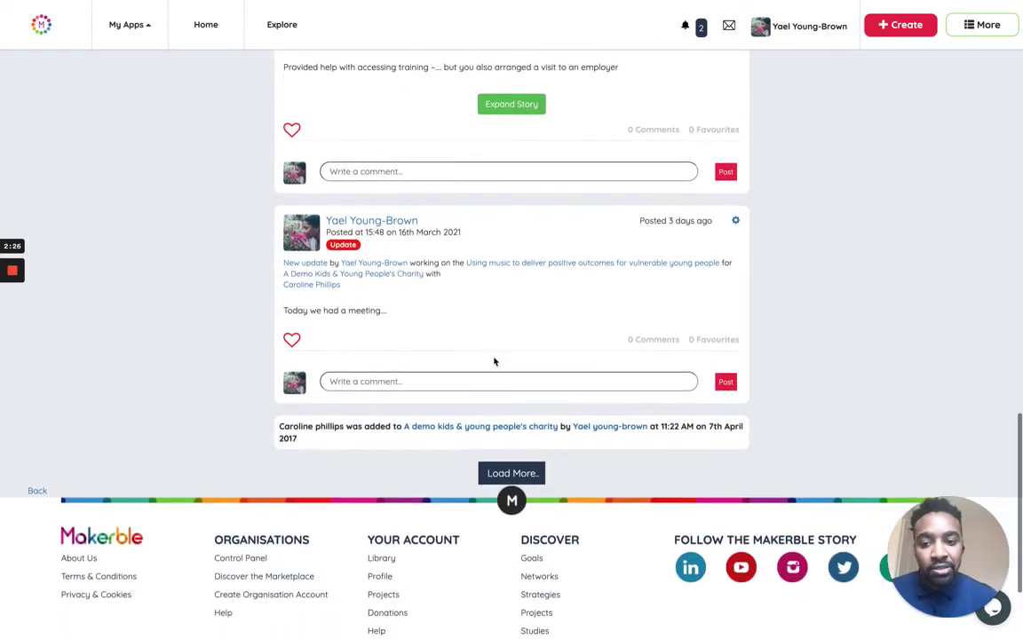
pyautogui.scroll(10, 495, 361)
pyautogui.scroll(4, 495, 361)
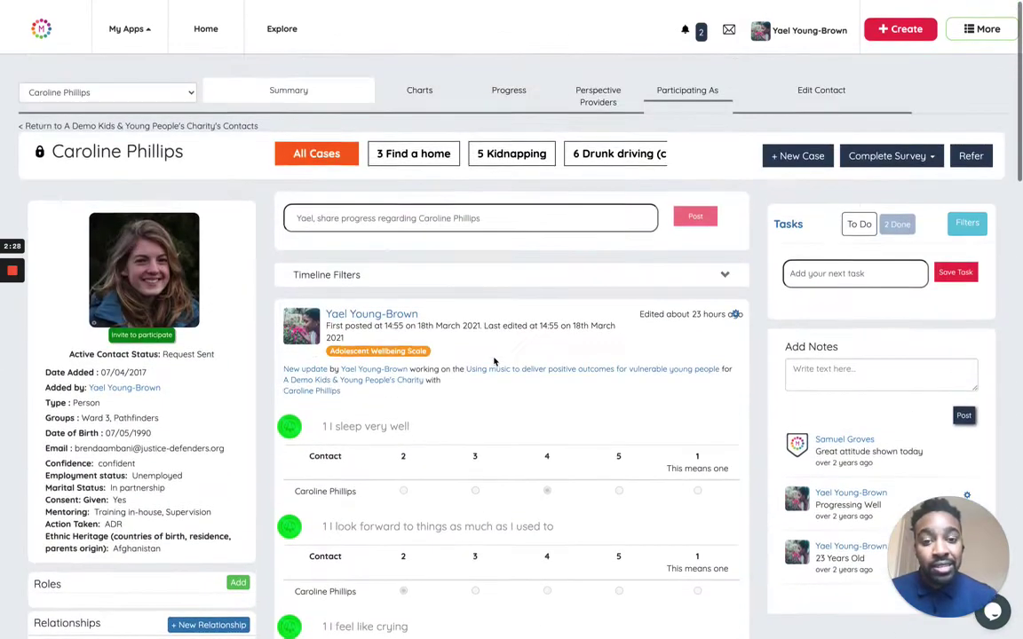
# Step: Draft a progress update for the contact reading "Today we had a meeting..." with 3 hours as the time spent
pyautogui.click(426, 216)
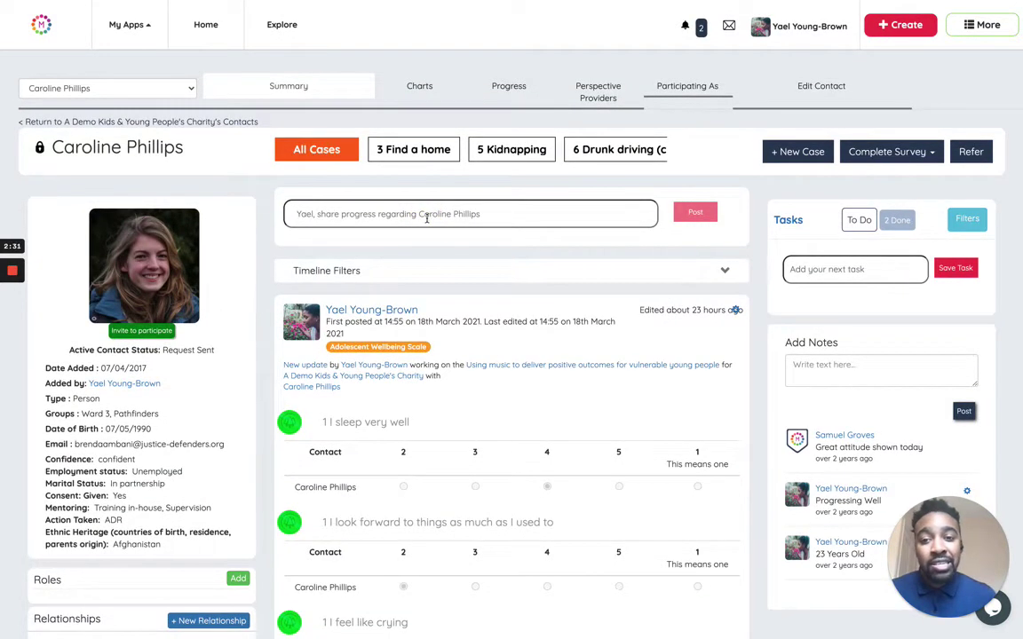
pyautogui.write('Tod')
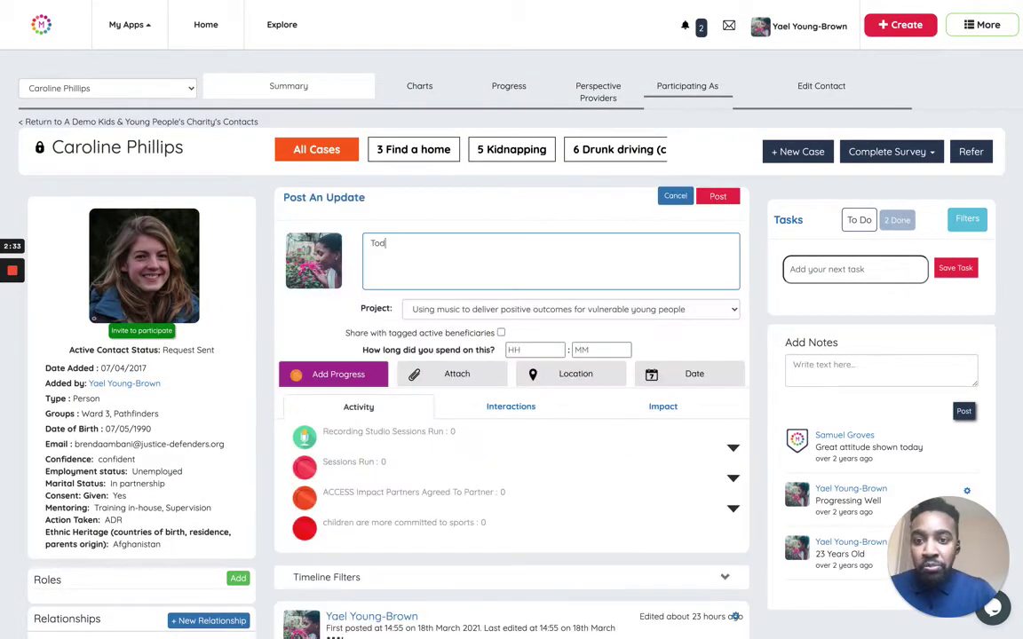
pyautogui.write('ay we had a meet')
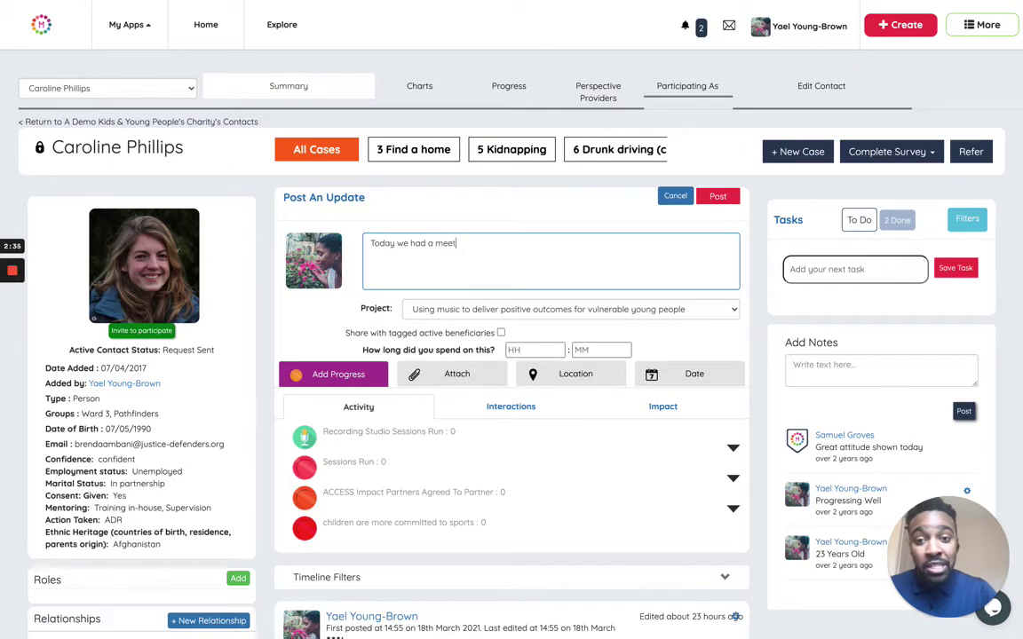
pyautogui.write('ing..')
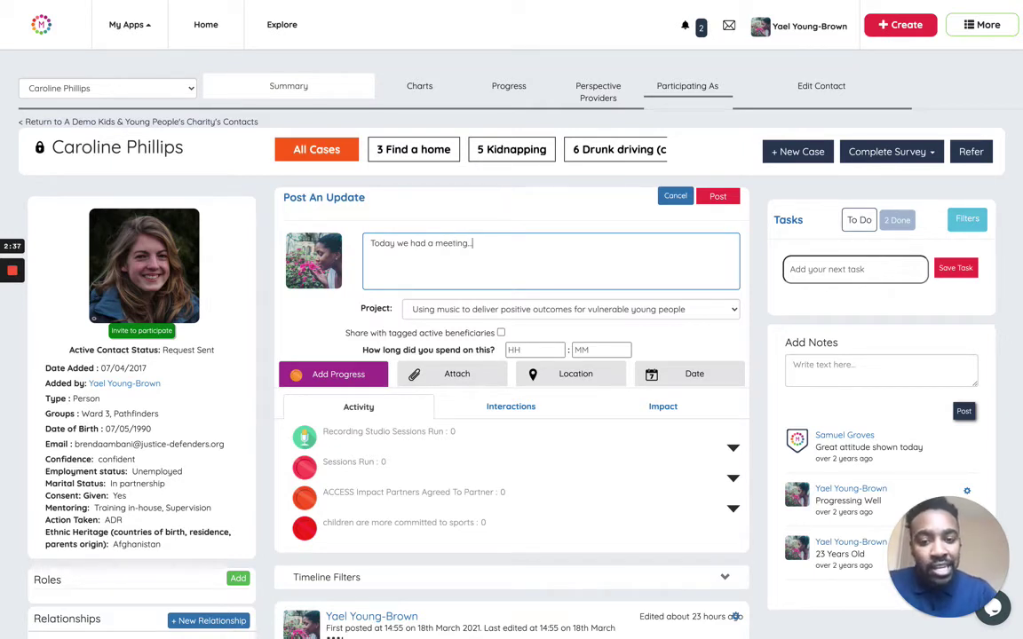
pyautogui.write('.')
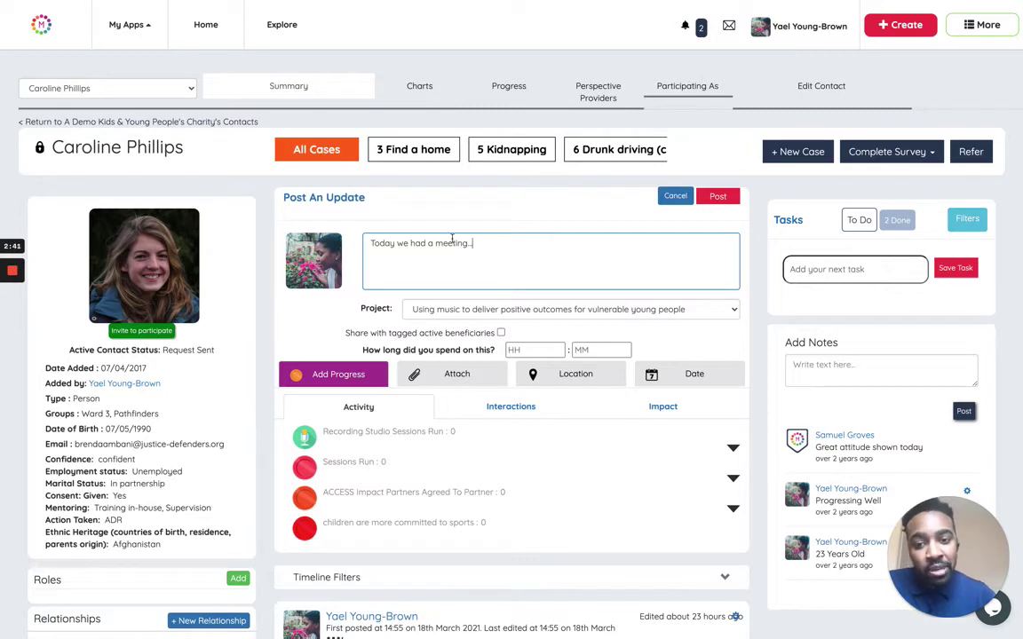
pyautogui.click(531, 350)
pyautogui.write('3')
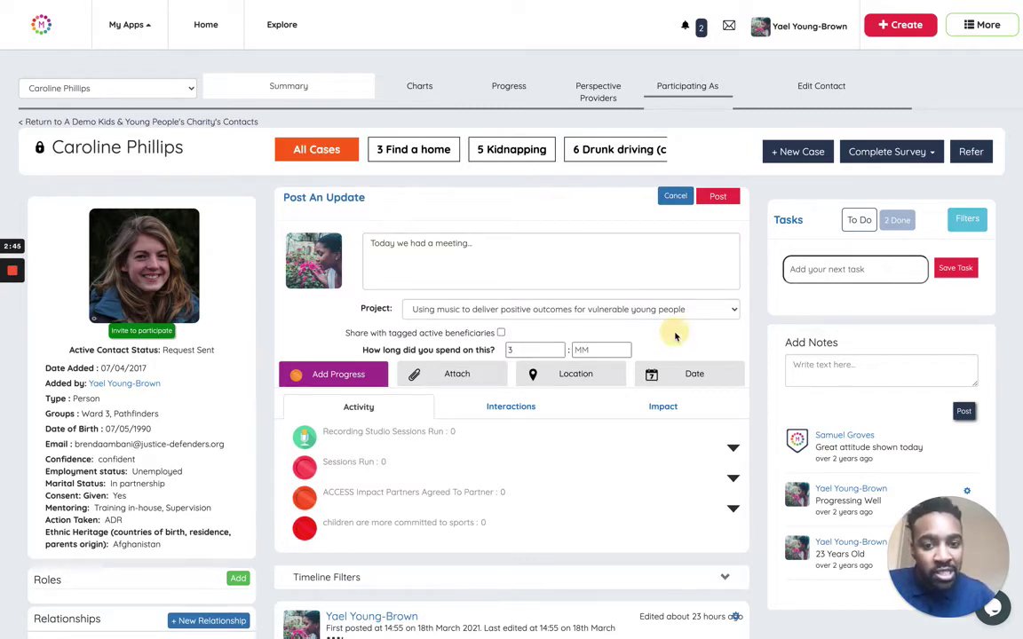
# Step: Set the date the update's activity happened to 17/03/2021 and post the update to the contact's timeline
pyautogui.click(457, 374)
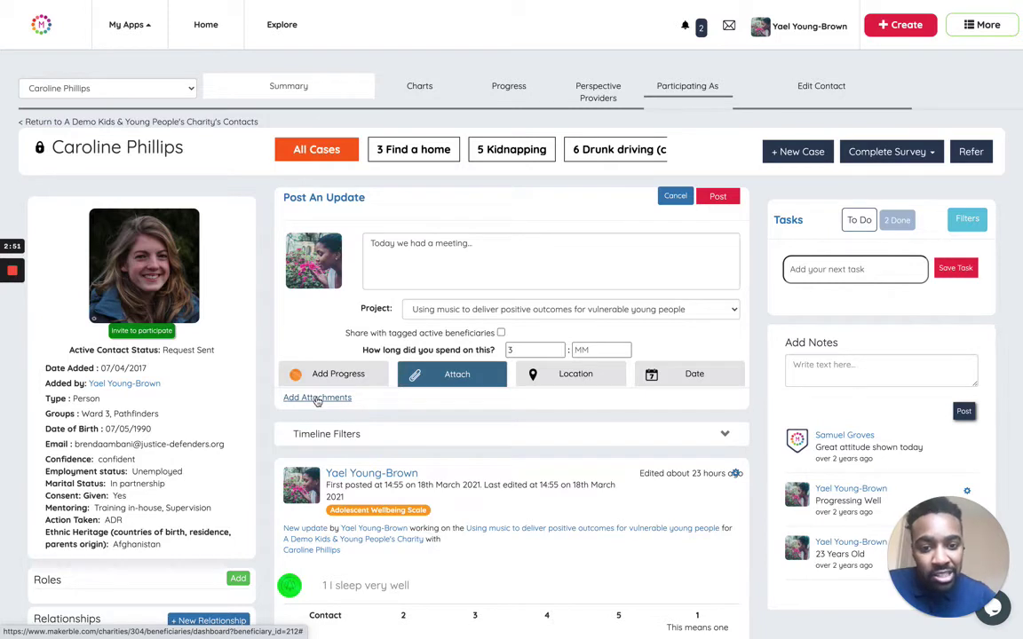
pyautogui.click(655, 374)
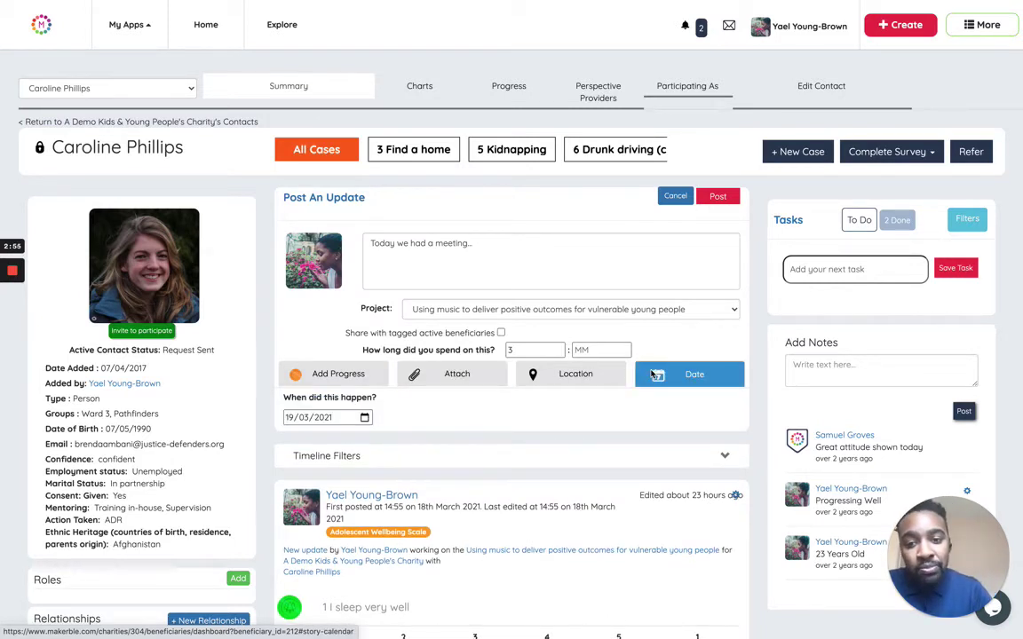
pyautogui.click(325, 417)
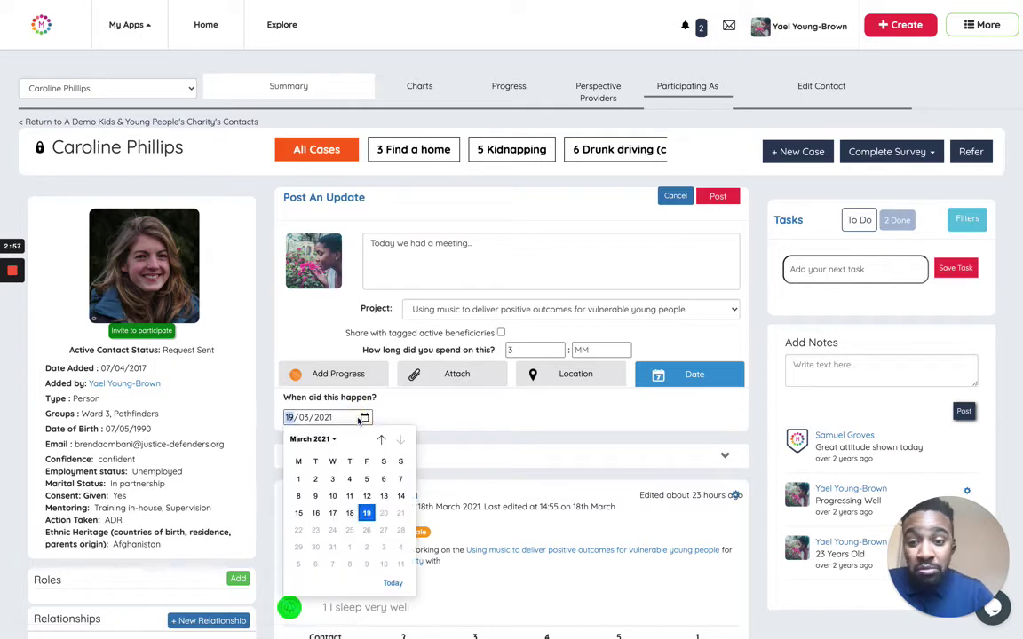
pyautogui.click(333, 514)
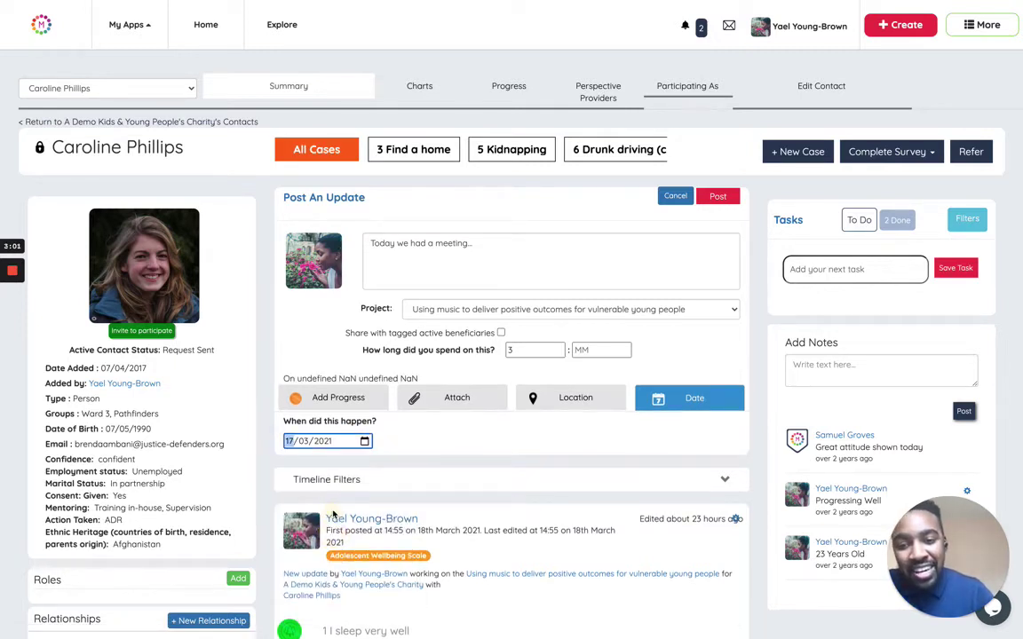
pyautogui.click(720, 196)
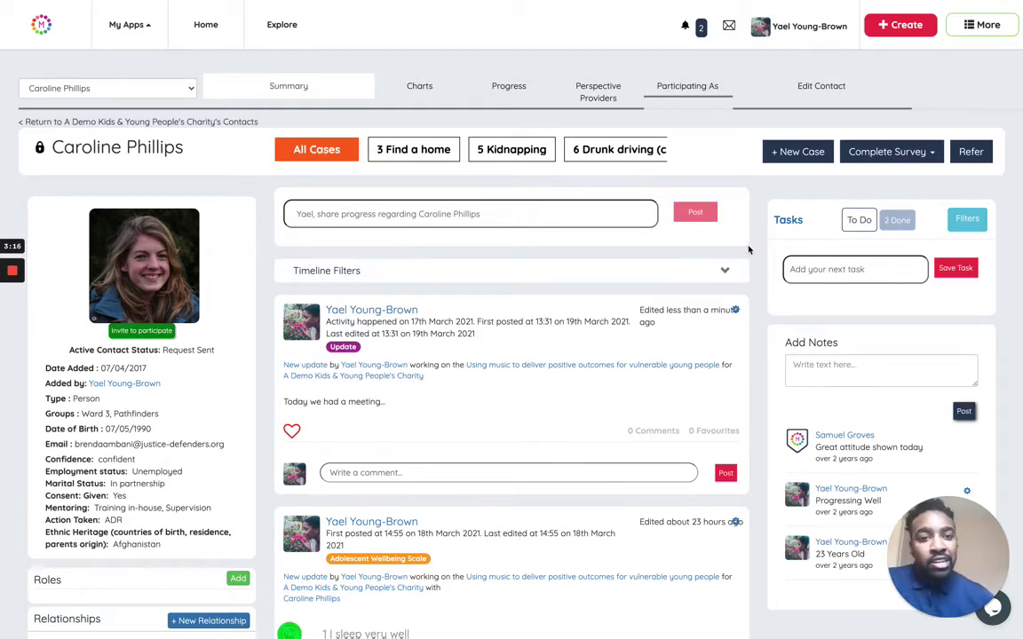
# Step: Check which surveys can be completed for the contact and return to the charity's contacts list
pyautogui.click(899, 152)
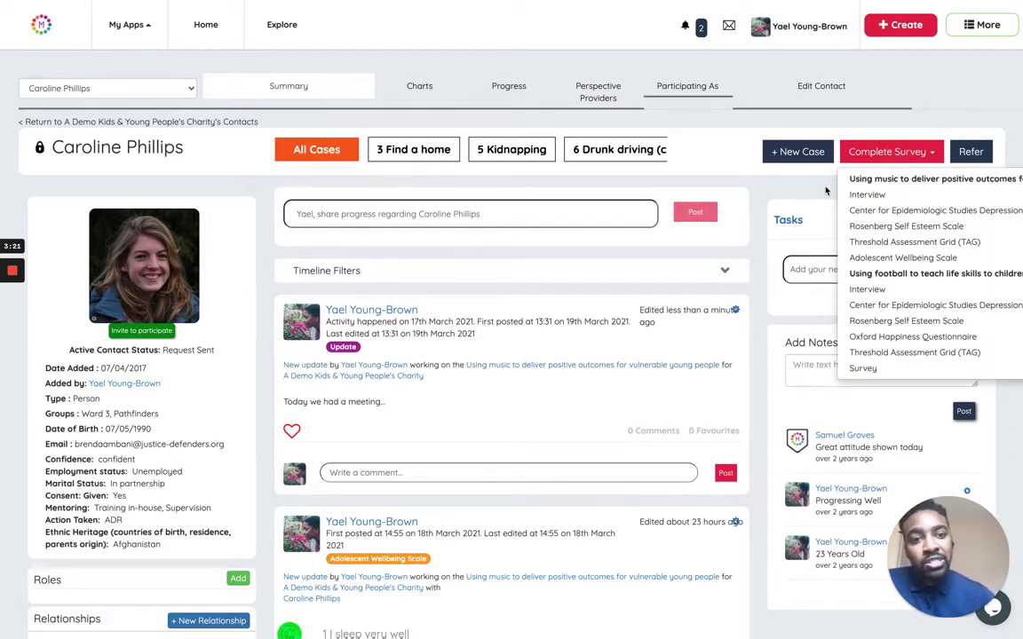
pyautogui.click(800, 194)
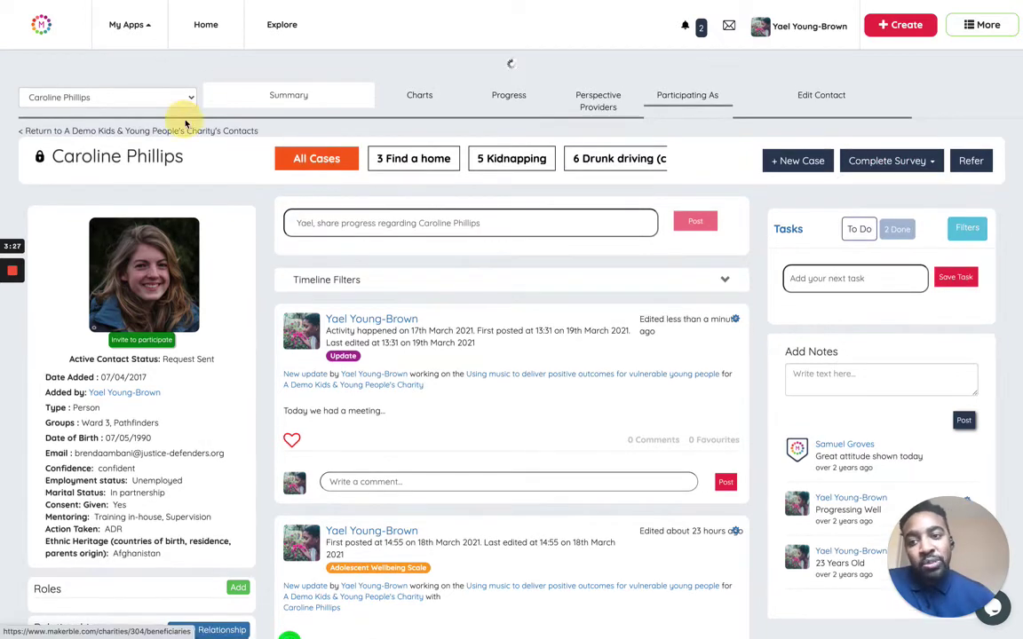
pyautogui.click(183, 122)
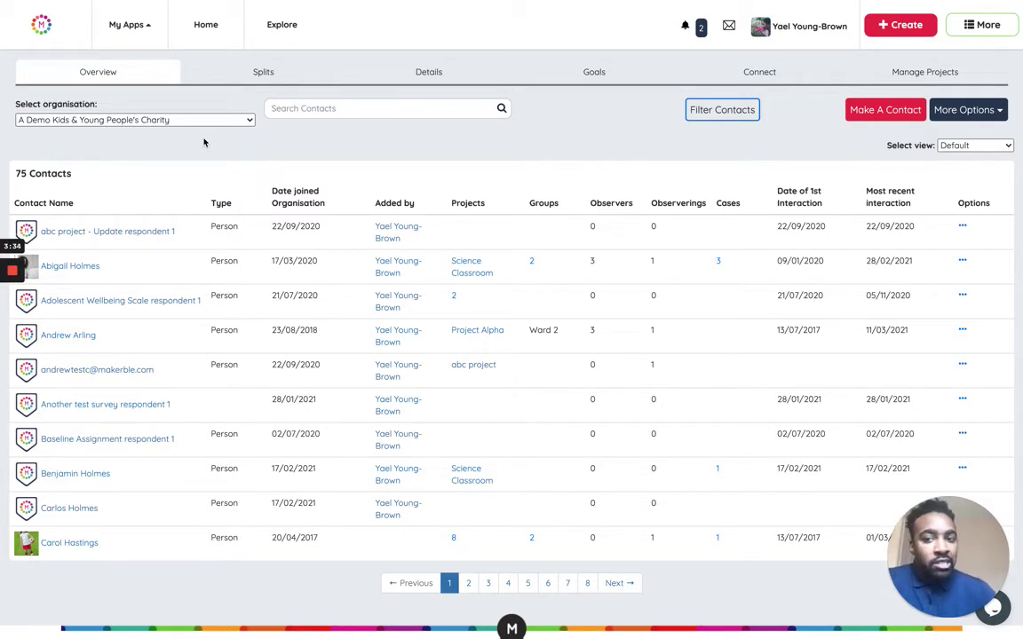
# Step: Examine the contacts' detail columns, such as age, confidence, consent, employment status and marital status, across the whole table
pyautogui.click(450, 79)
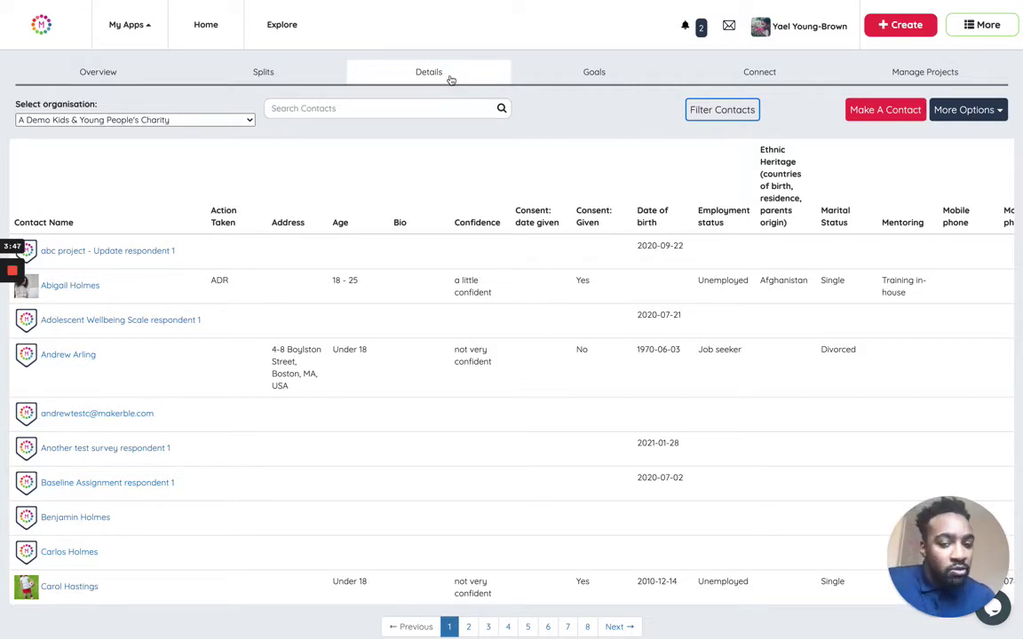
pyautogui.hscroll(3, 636, 221)
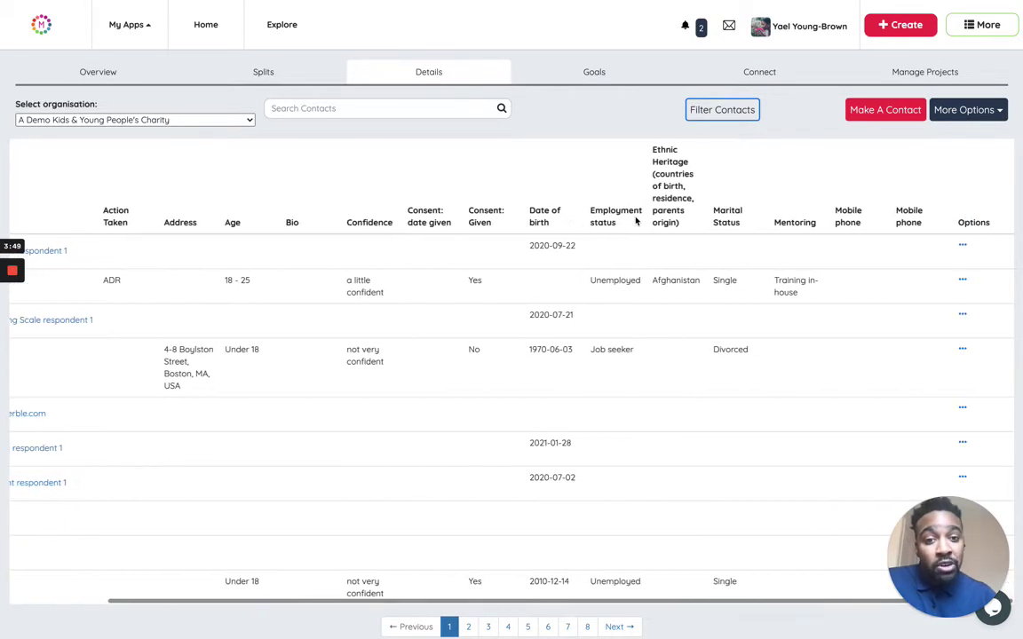
pyautogui.hscroll(-3, 622, 293)
pyautogui.scroll(-1, 607, 358)
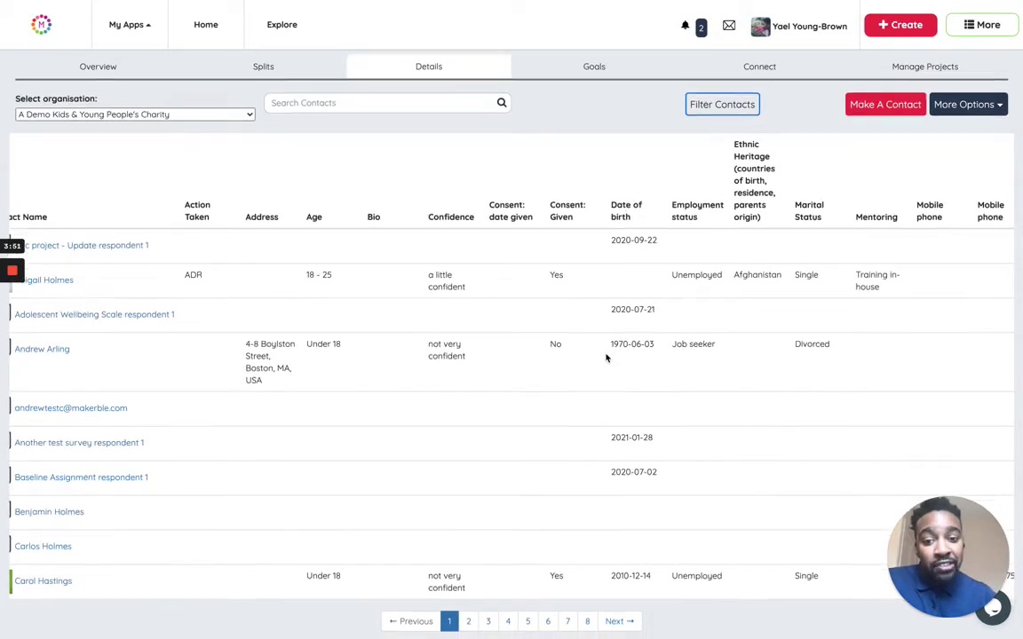
pyautogui.scroll(-2, 606, 358)
pyautogui.scroll(3, 604, 359)
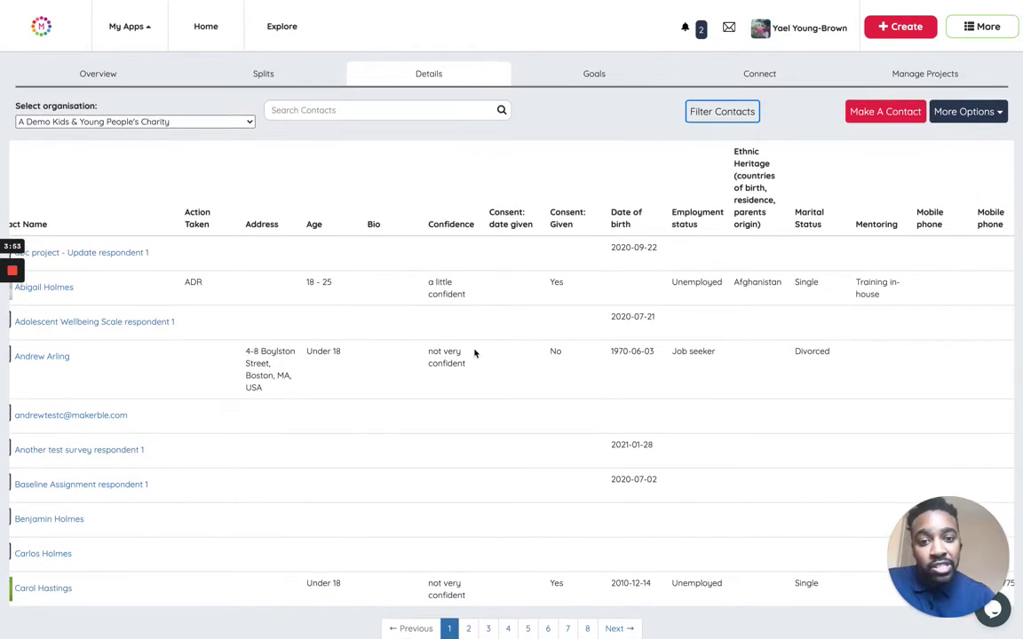
pyautogui.scroll(-1, 475, 354)
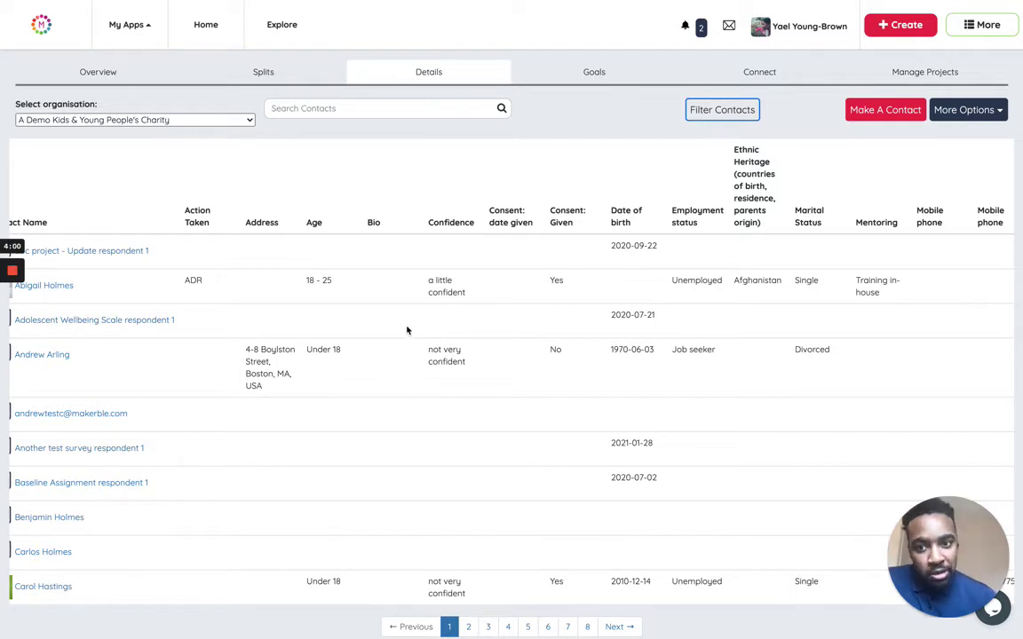
# Step: Show the Age split of the charity's contacts as a pie chart, leaving out the Never Tagged group
pyautogui.click(259, 73)
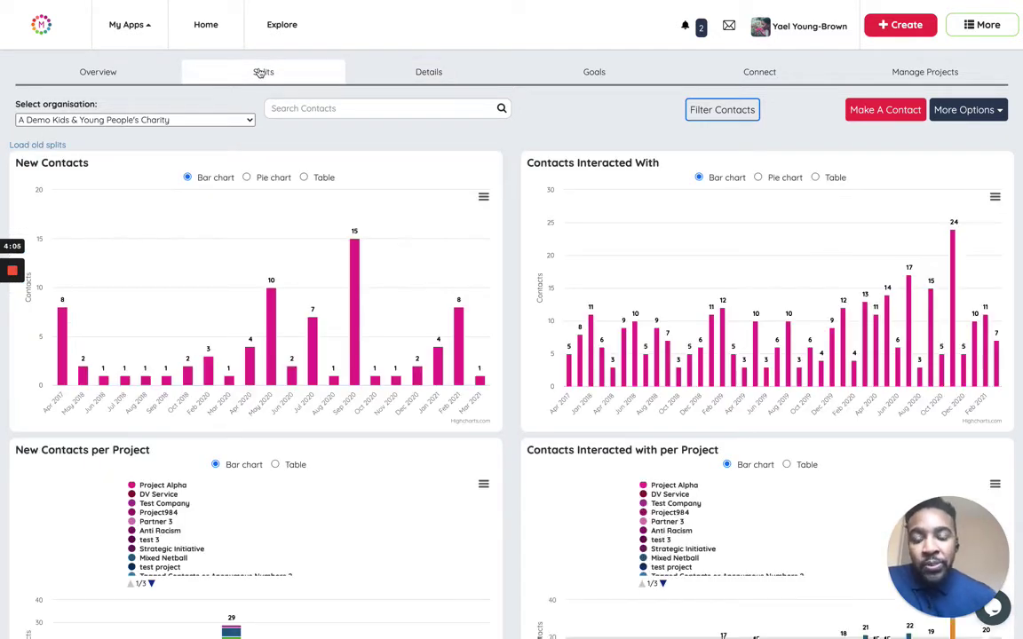
pyautogui.scroll(-5, 509, 296)
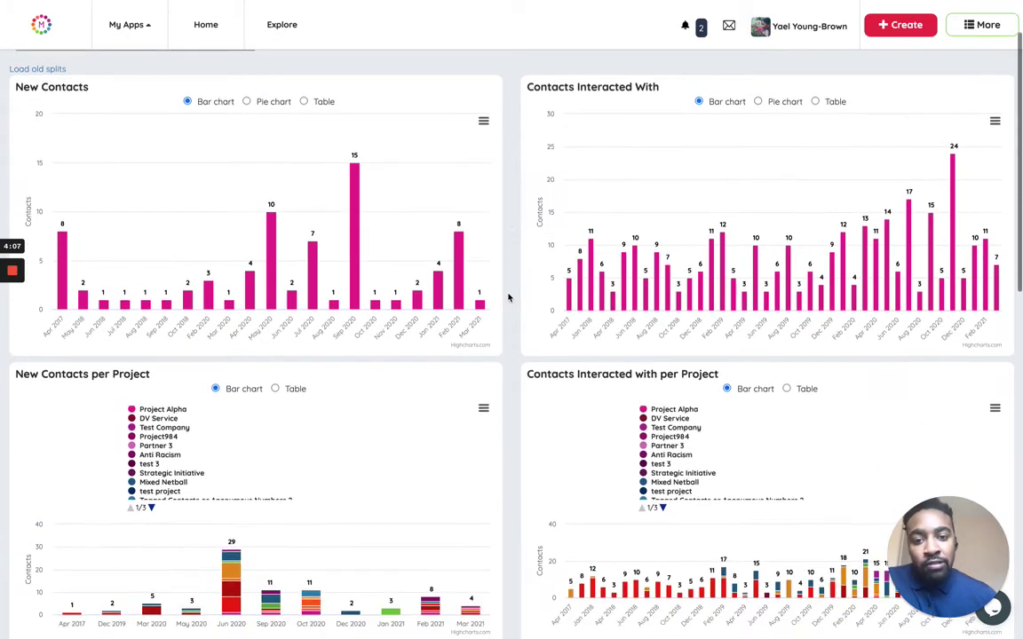
pyautogui.scroll(-2, 509, 297)
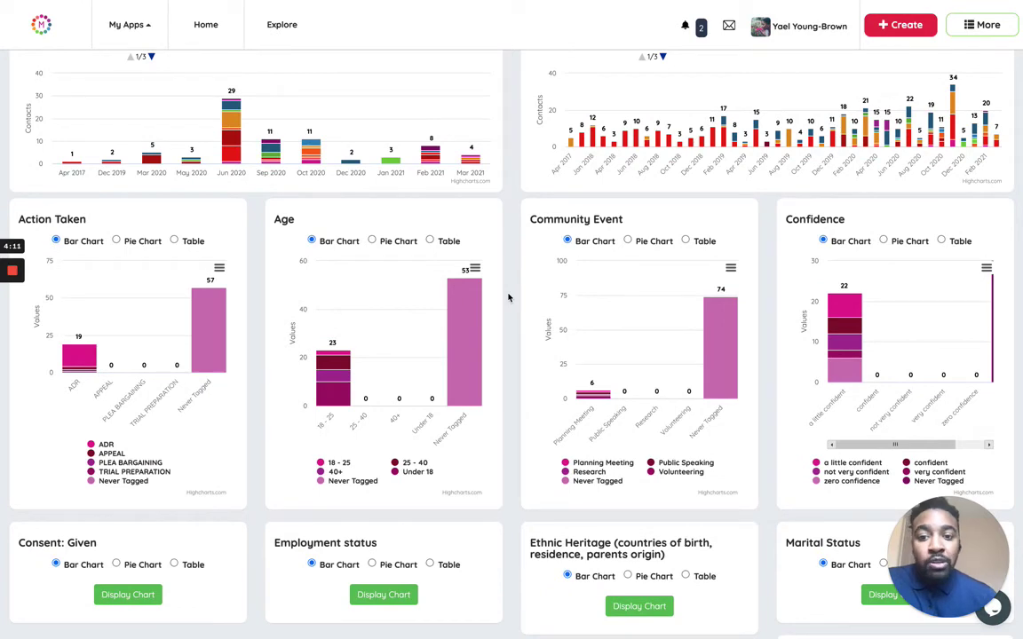
pyautogui.click(372, 241)
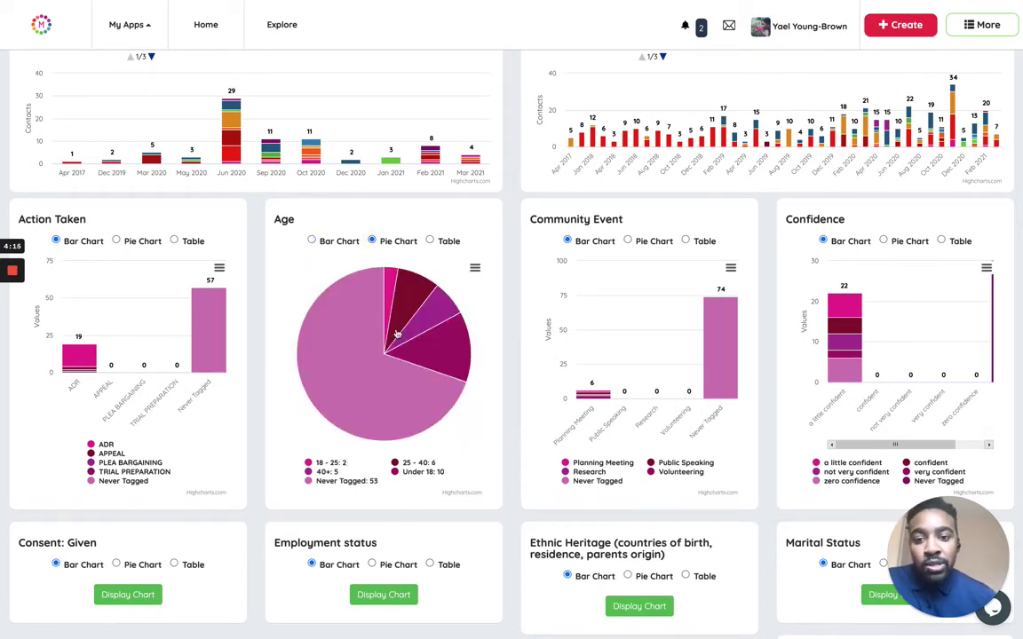
pyautogui.click(331, 481)
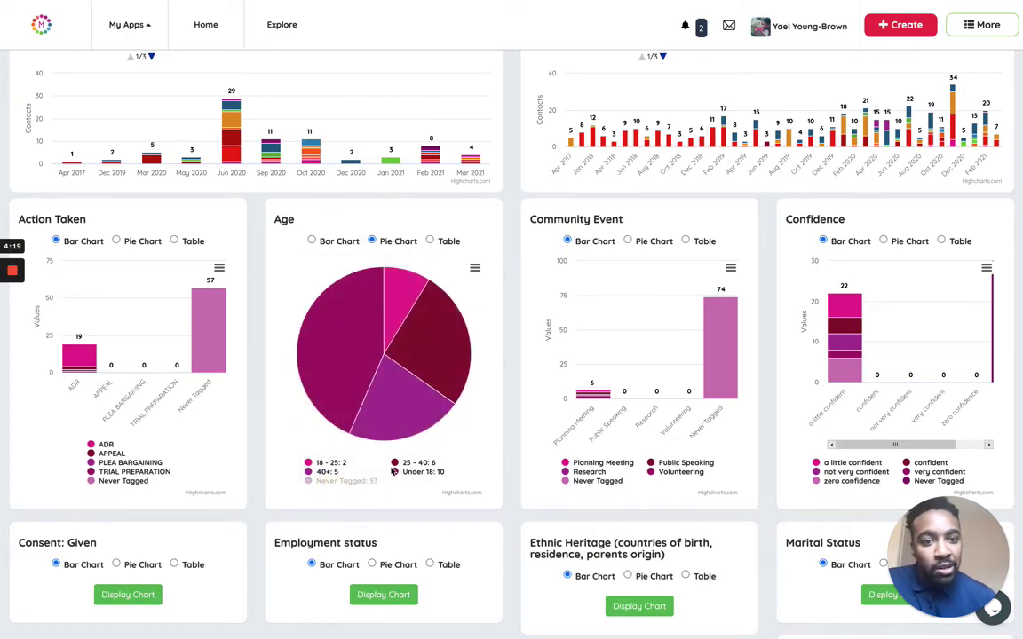
# Step: Show the Community Event and Age splits as tables, listing the contacts under Planning Meeting and 18 - 25
pyautogui.scroll(-3, 475, 487)
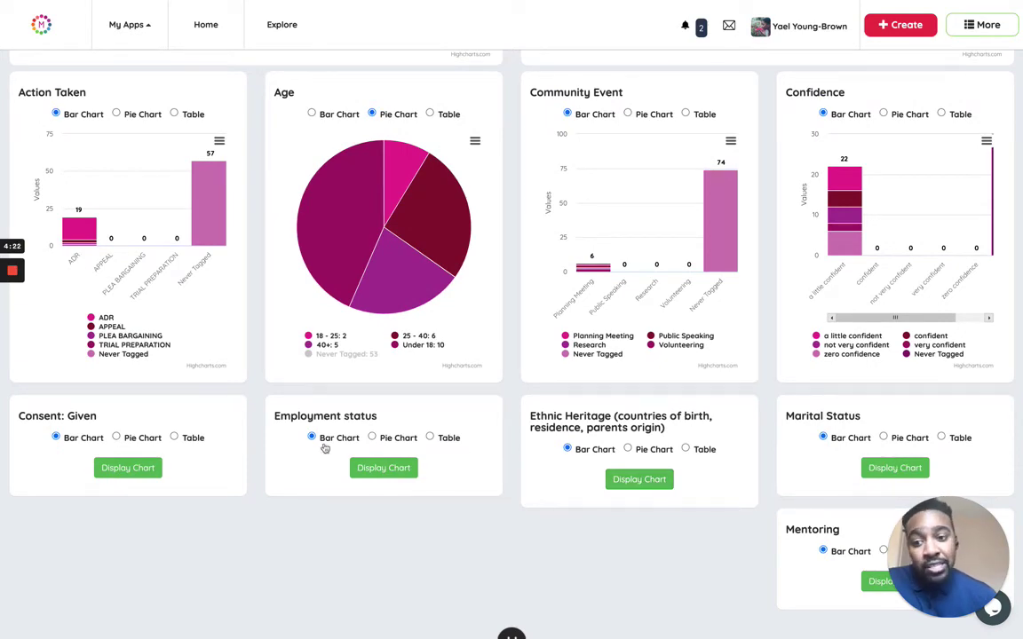
pyautogui.scroll(-2, 248, 488)
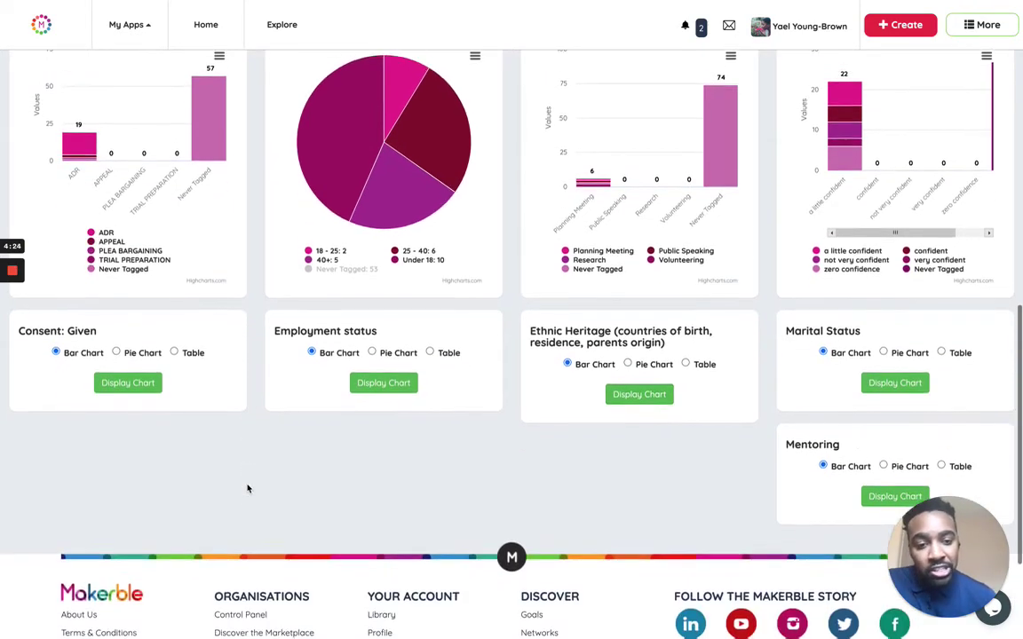
pyautogui.scroll(4, 267, 487)
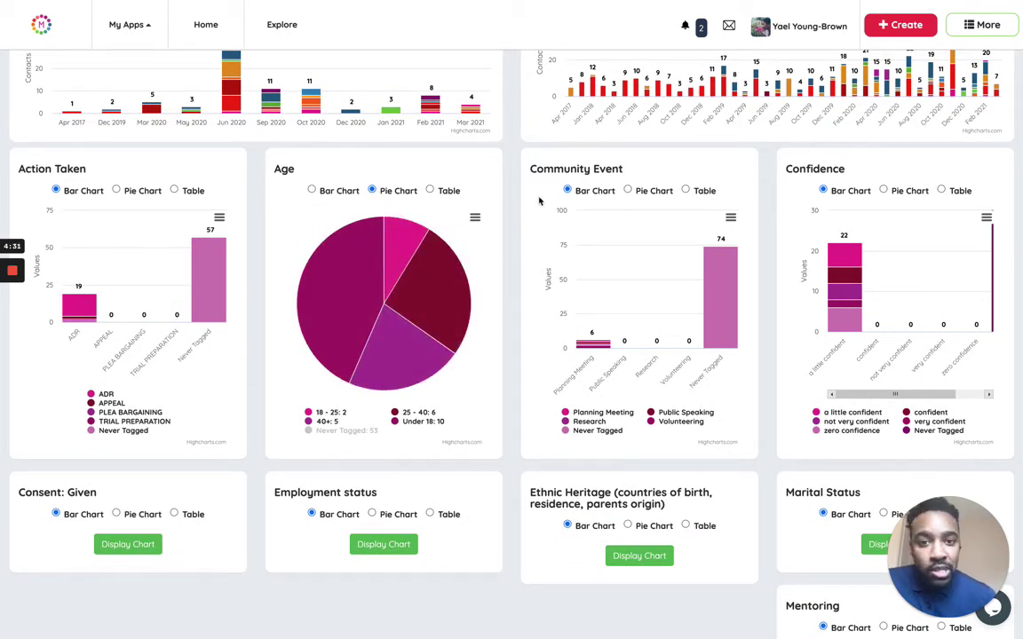
pyautogui.click(687, 191)
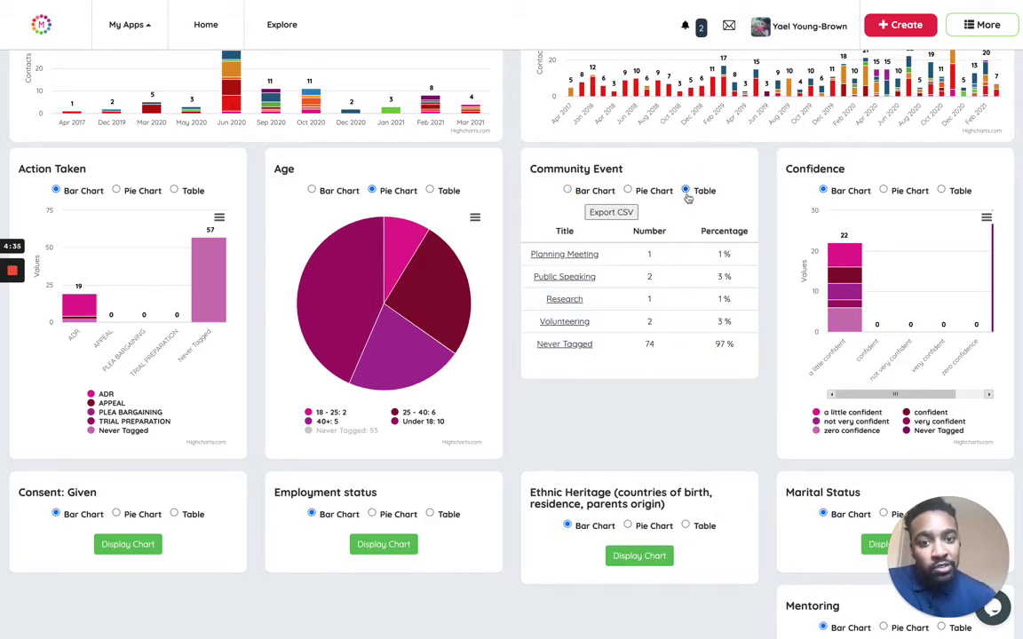
pyautogui.click(576, 256)
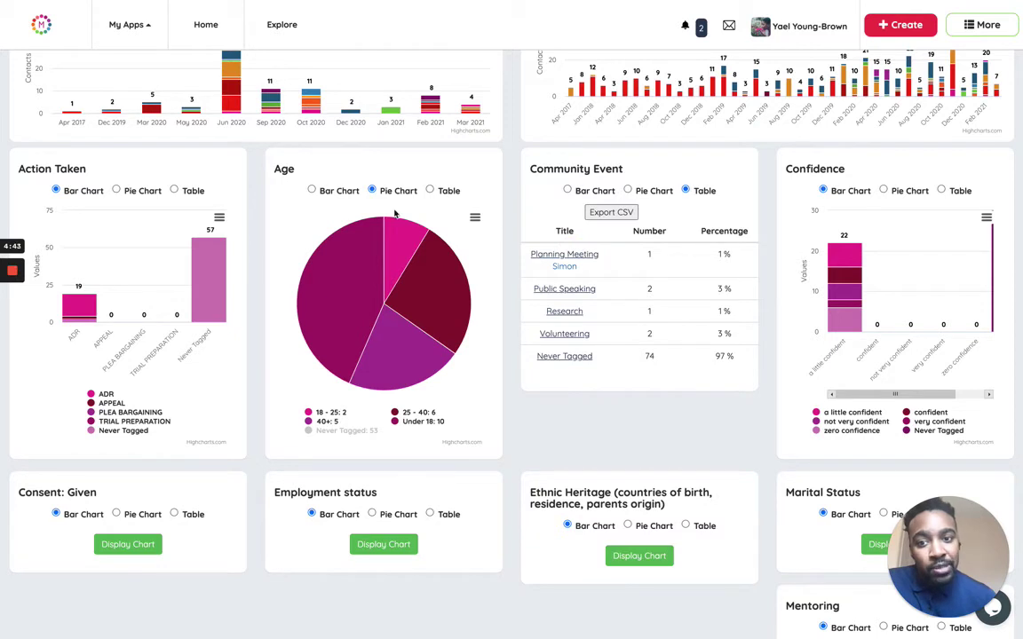
pyautogui.click(431, 191)
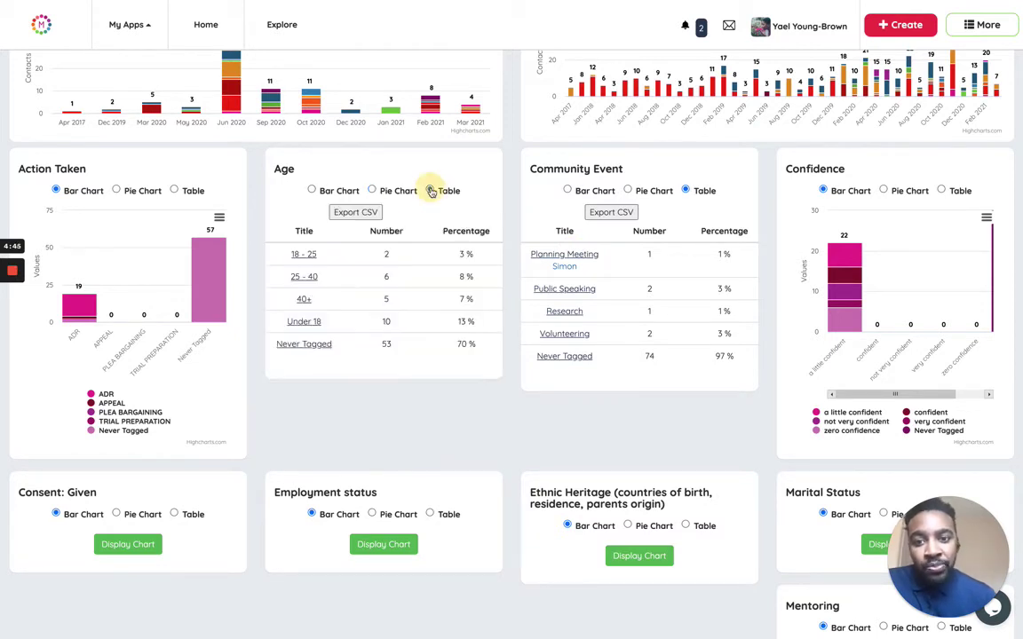
pyautogui.click(304, 255)
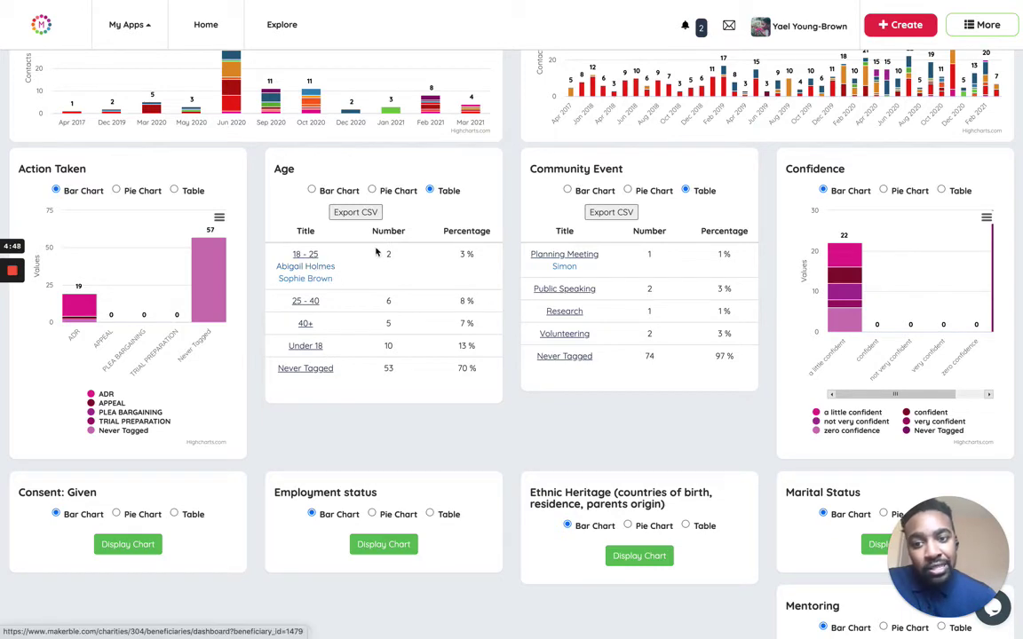
# Step: Review the charts of new contacts and contacts interacted with, both over time and per project
pyautogui.scroll(5, 380, 251)
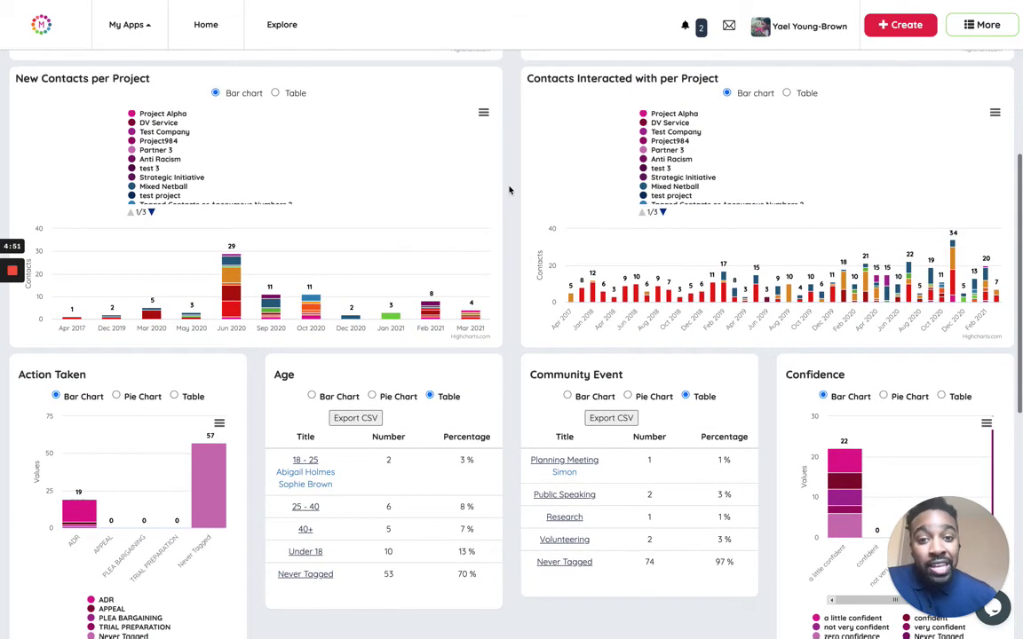
pyautogui.scroll(3, 510, 190)
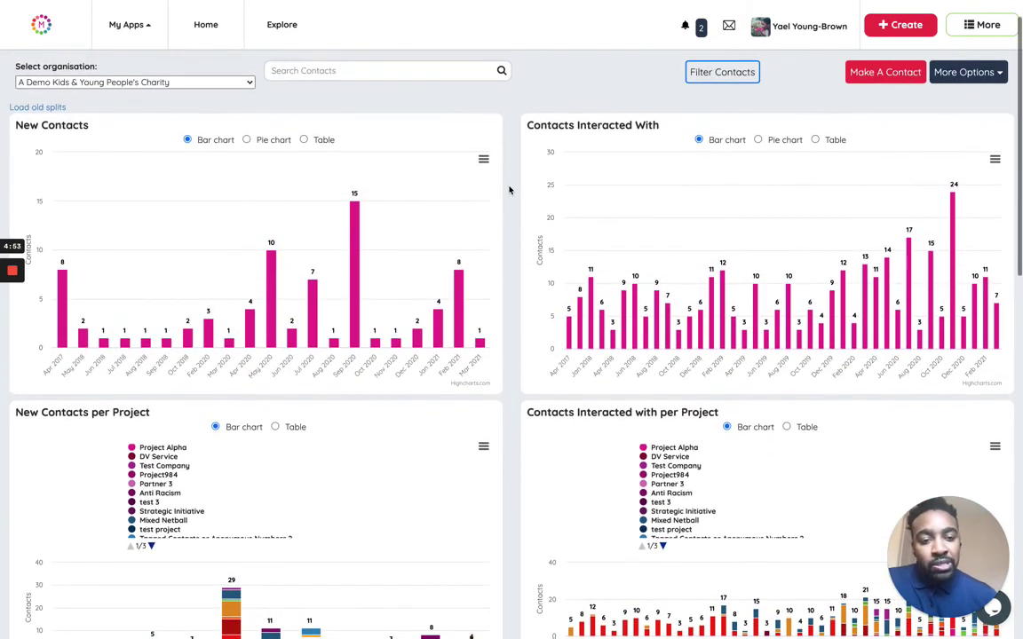
pyautogui.scroll(-1, 510, 190)
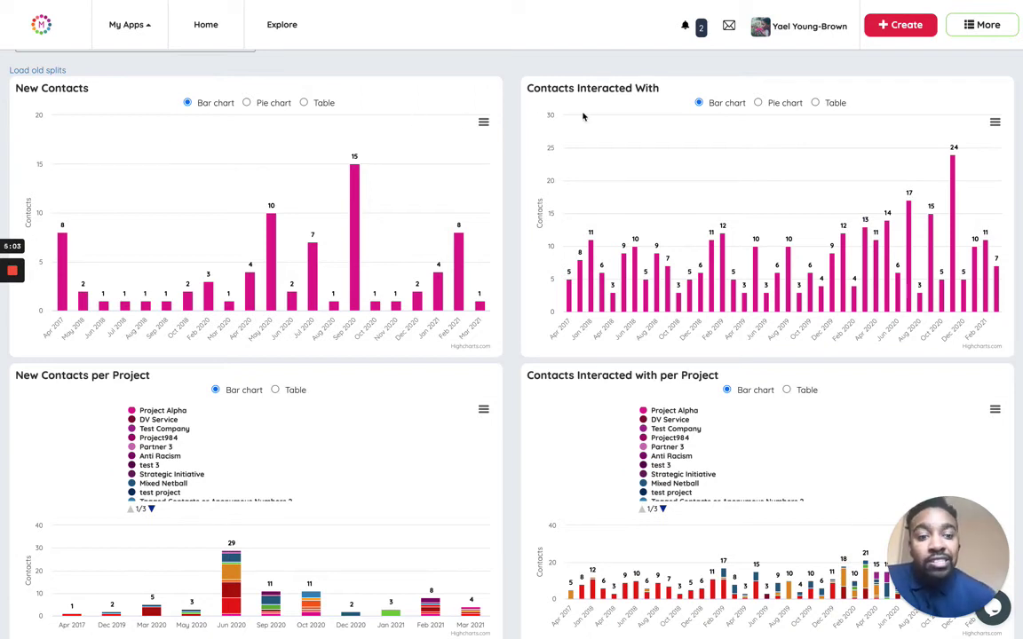
pyautogui.scroll(-2, 516, 313)
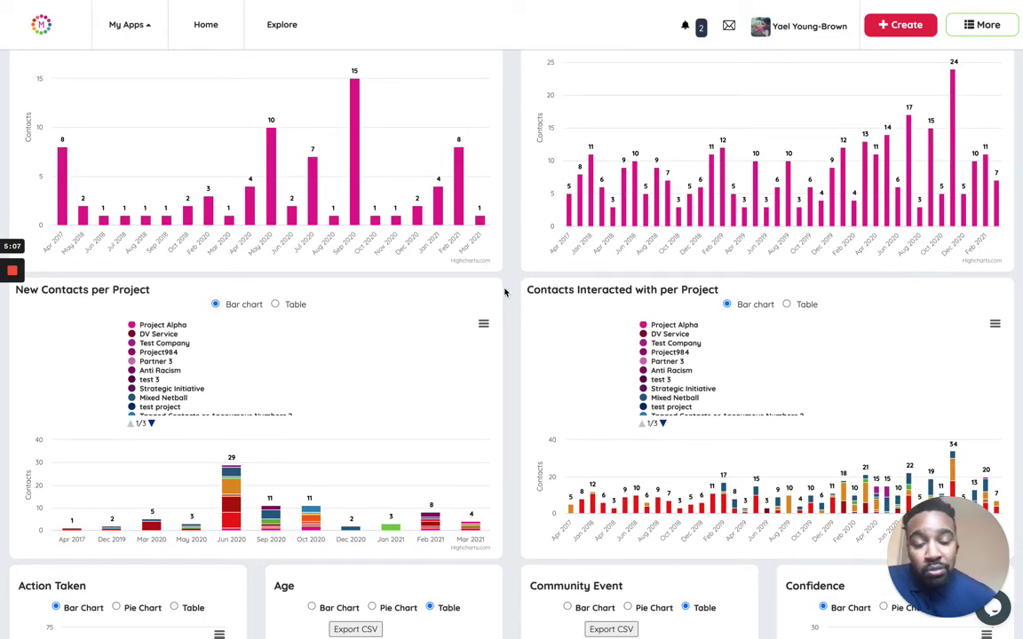
pyautogui.scroll(4, 504, 292)
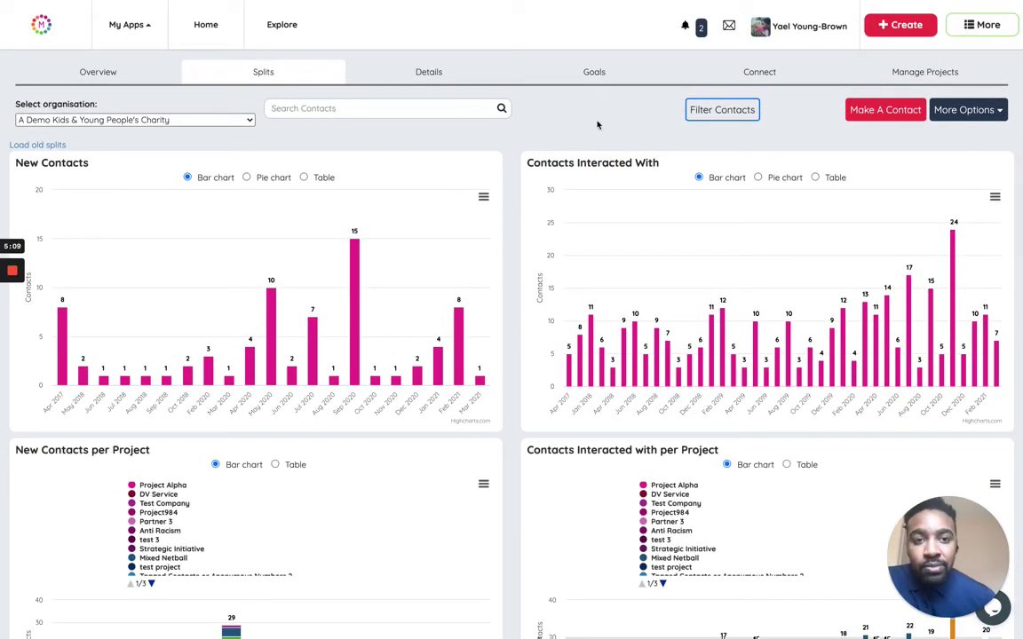
# Step: Examine the contacts' goals with summary statistics shown across the goal columns, and return to the contacts overview
pyautogui.click(584, 71)
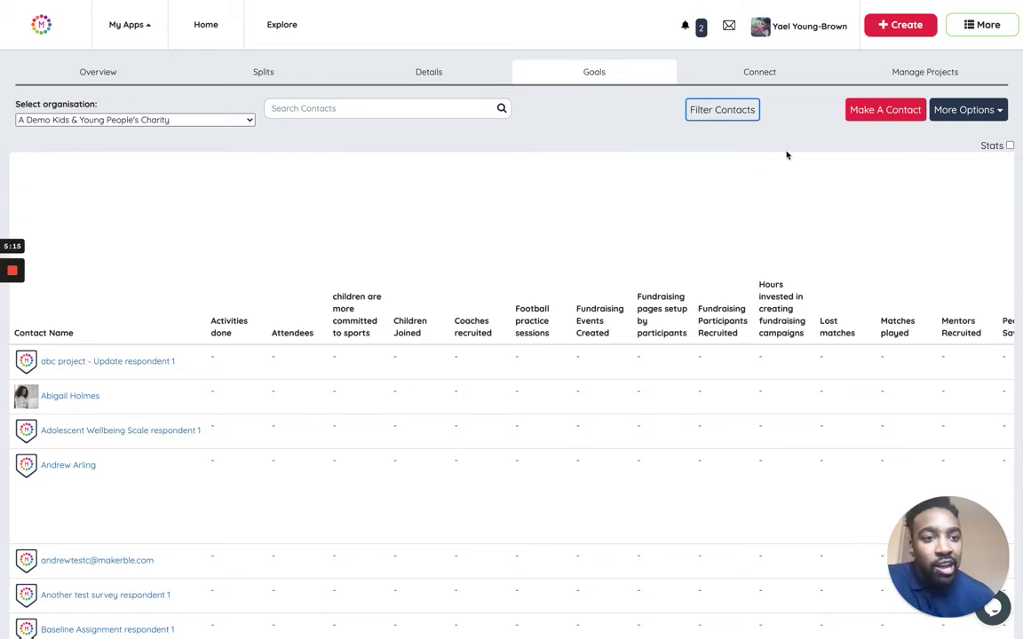
pyautogui.click(1010, 146)
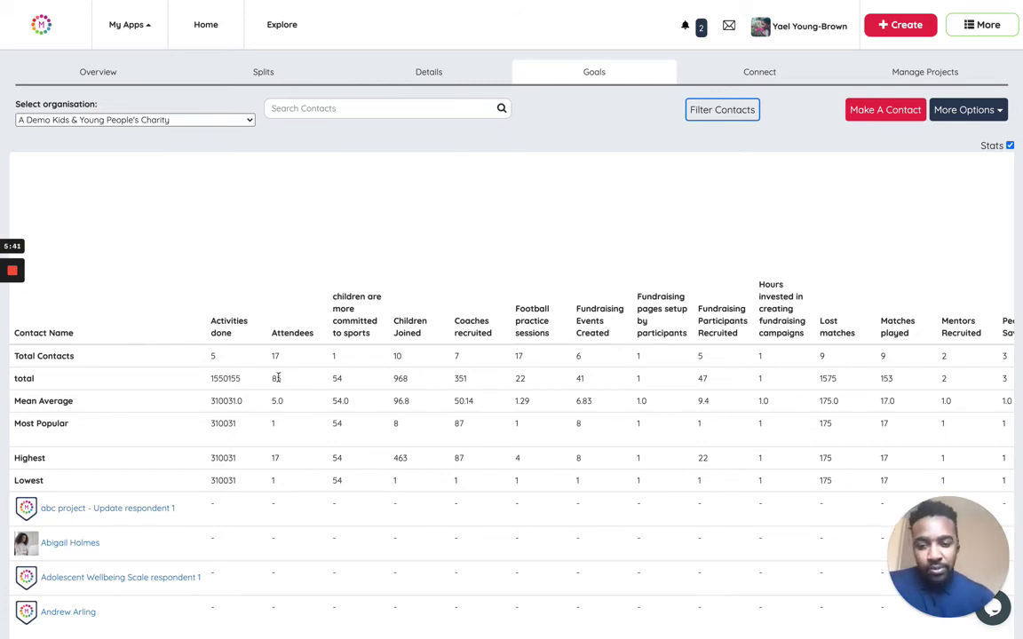
pyautogui.hscroll(8, 493, 376)
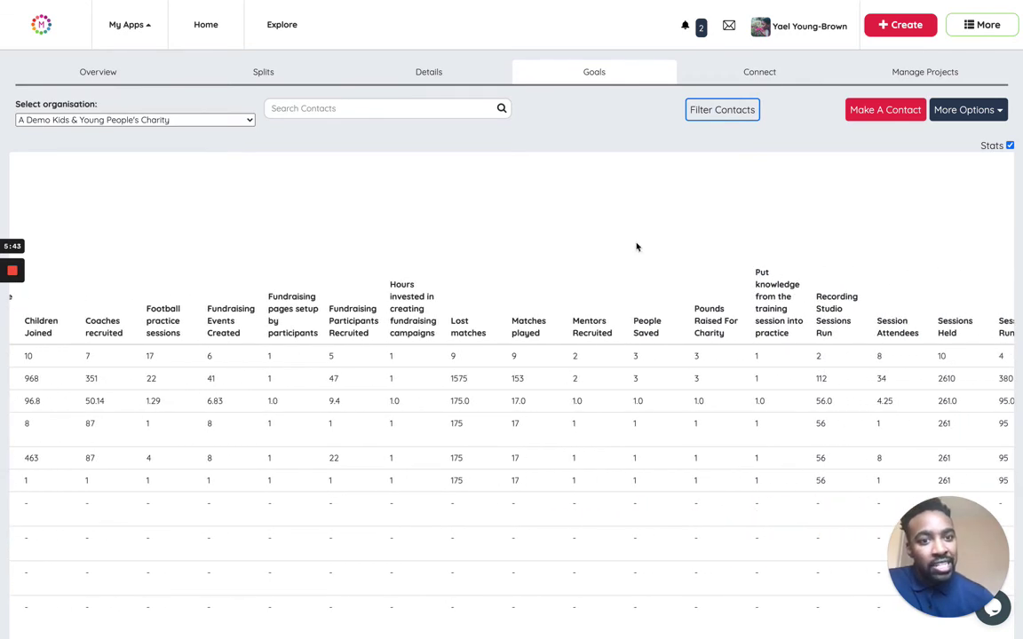
pyautogui.hscroll(-3, 536, 401)
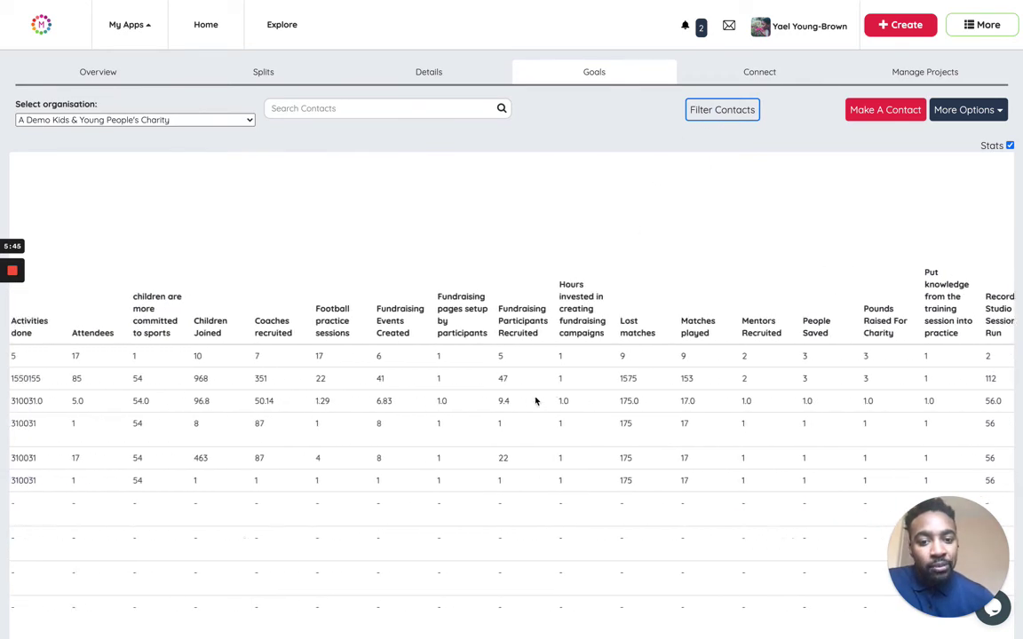
pyautogui.hscroll(-4, 536, 401)
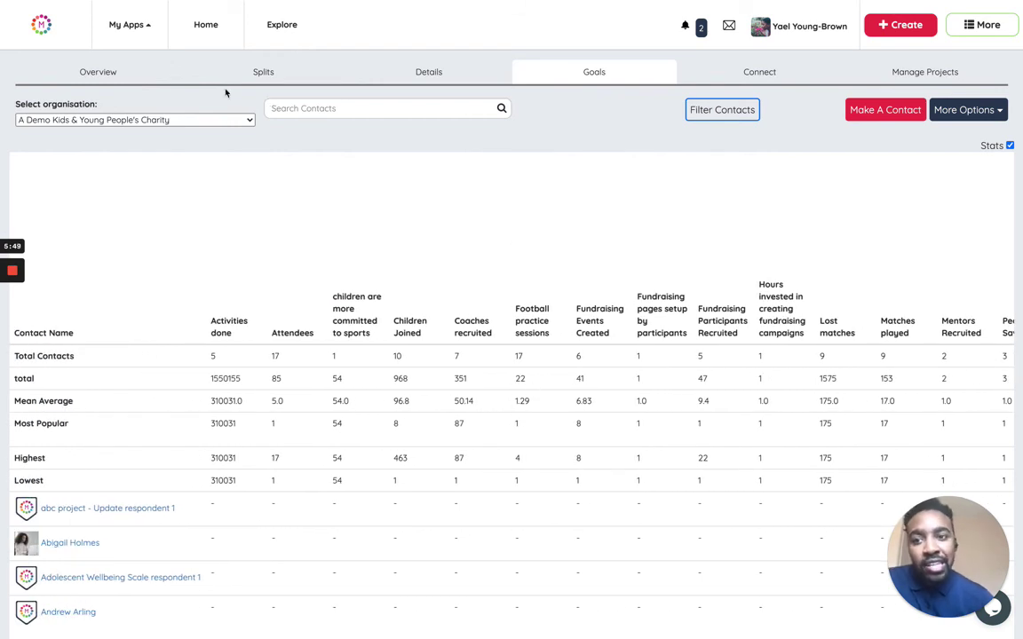
pyautogui.click(139, 78)
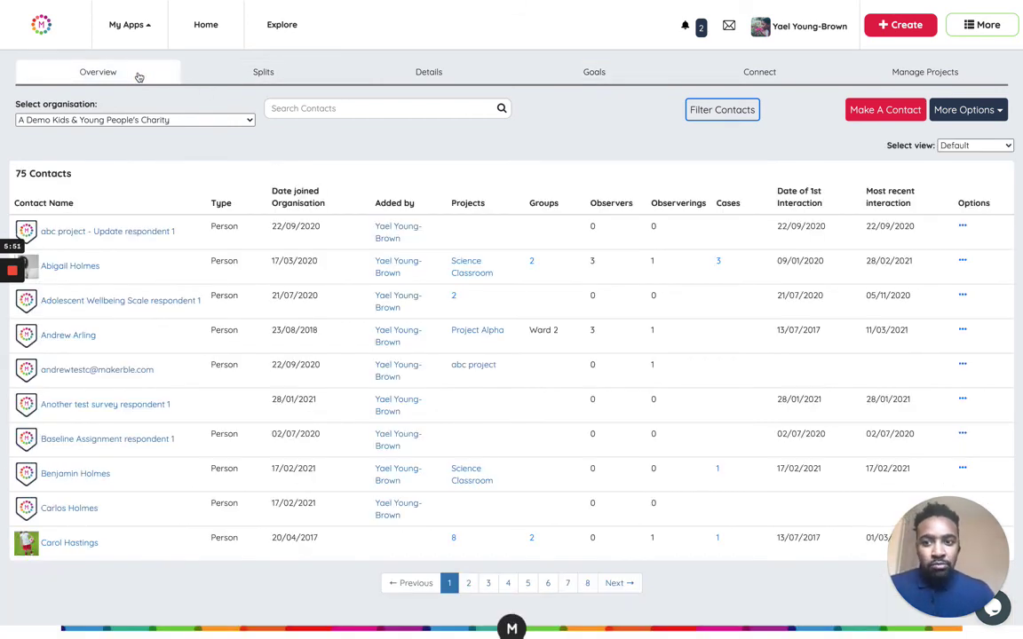